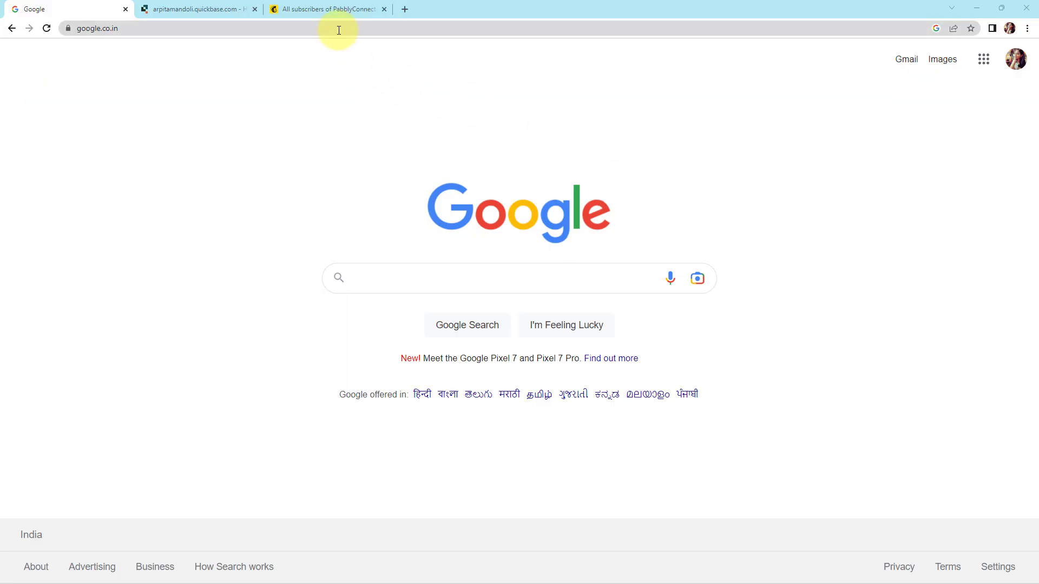
Select the browser's address bar on the Google homepage
{"action": "left_click", "coordinate": [339, 30]}
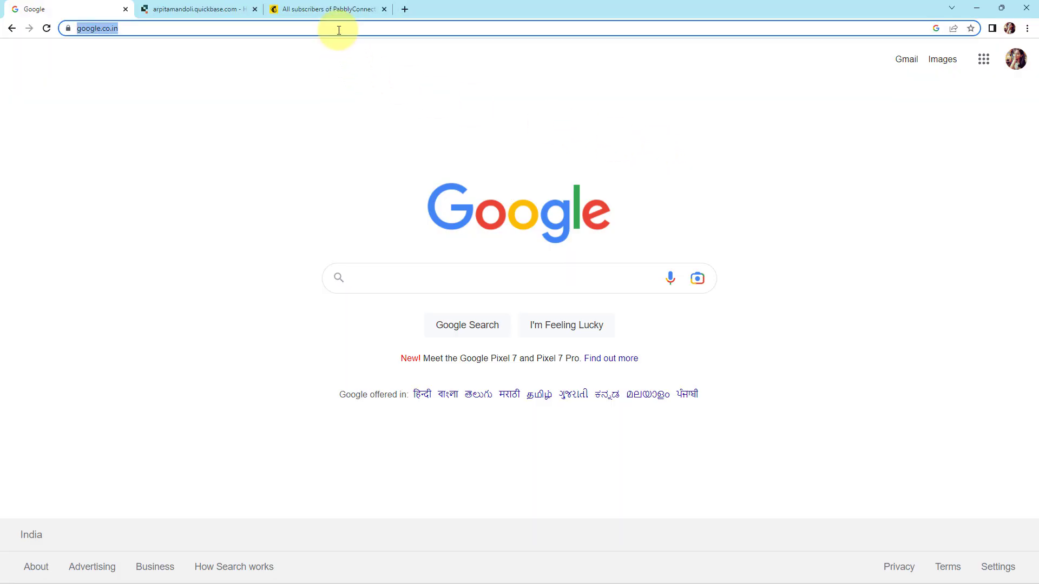
Load the Pabbly website and sign in to the Pabbly account
{"action": "type", "text": "pabbly"}
{"action": "key", "text": "Return"}
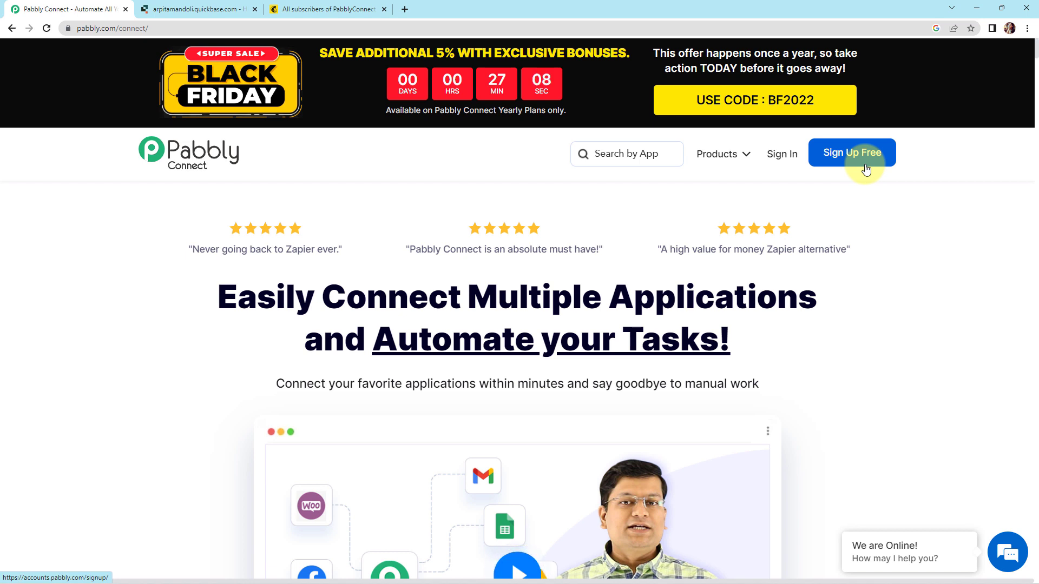
{"action": "left_click", "coordinate": [783, 165]}
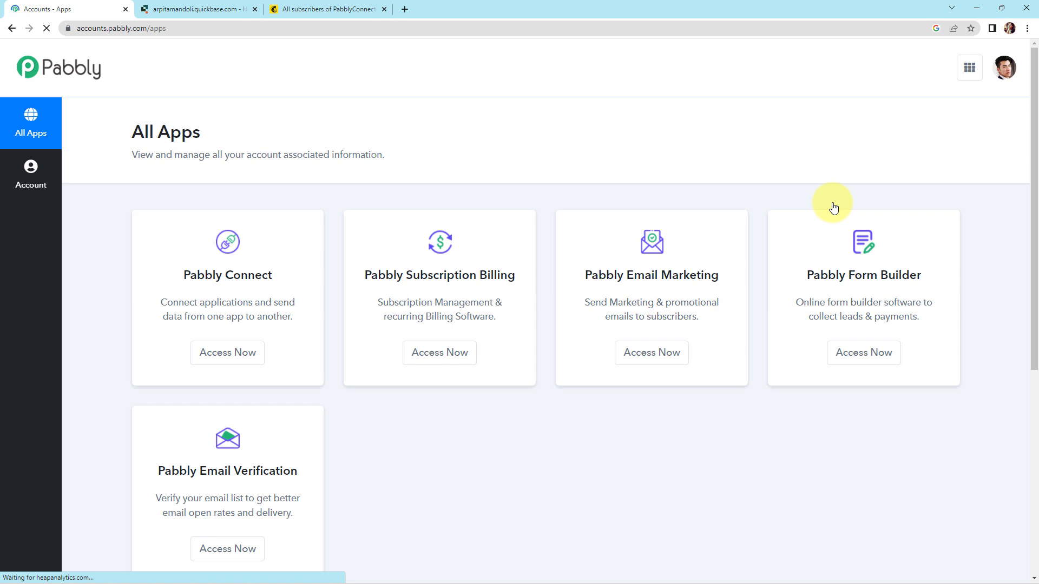
Launch Pabbly Connect from the apps list and start creating a new workflow
{"action": "left_click", "coordinate": [227, 360]}
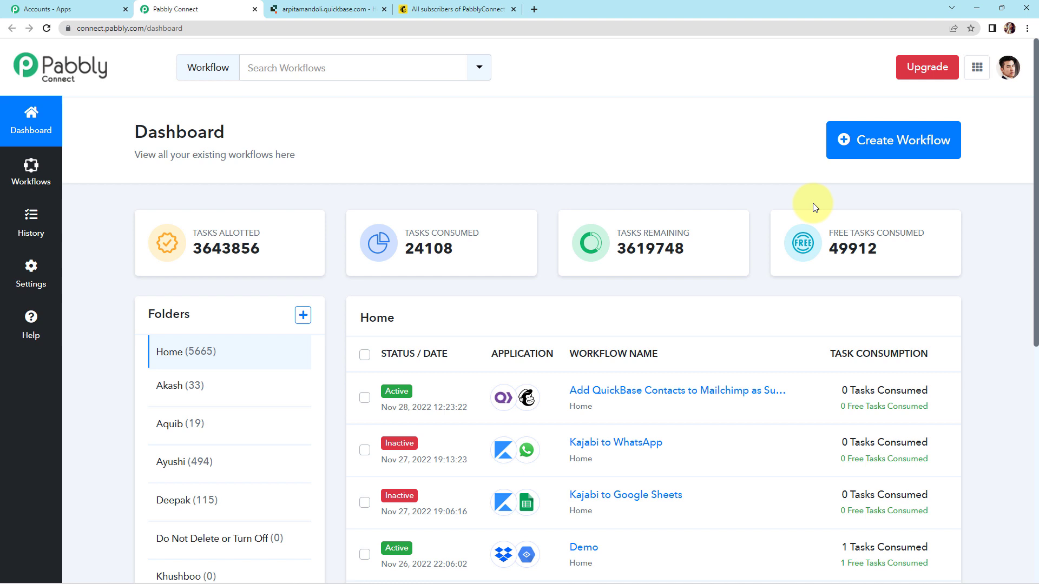
{"action": "left_click", "coordinate": [943, 164]}
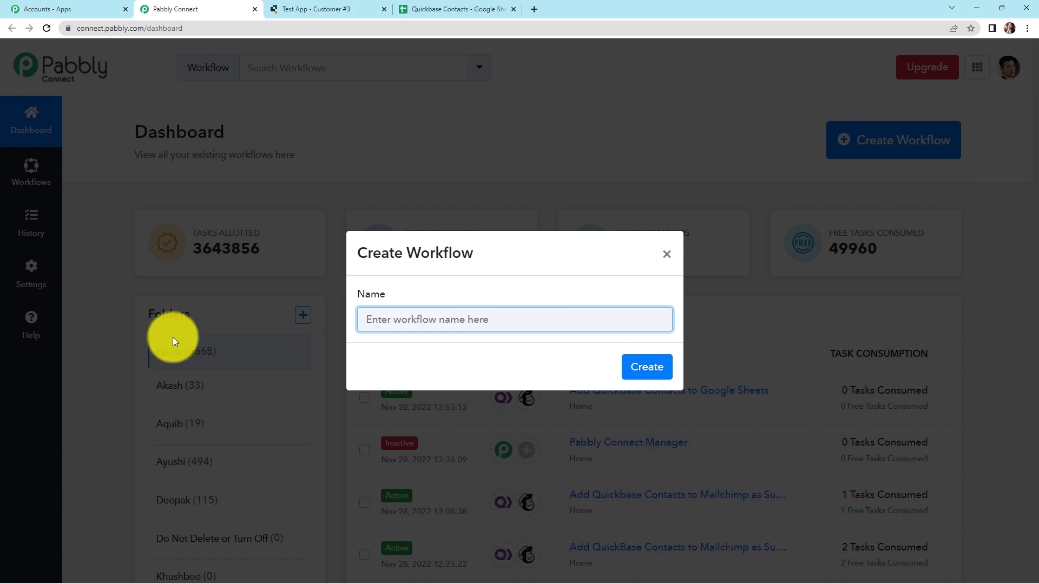
Name the workflow 'Add Quickbase Contacts to Google Sheets' and create it
{"action": "type", "text": "Add Quickbase Contacts to Google Sheets"}
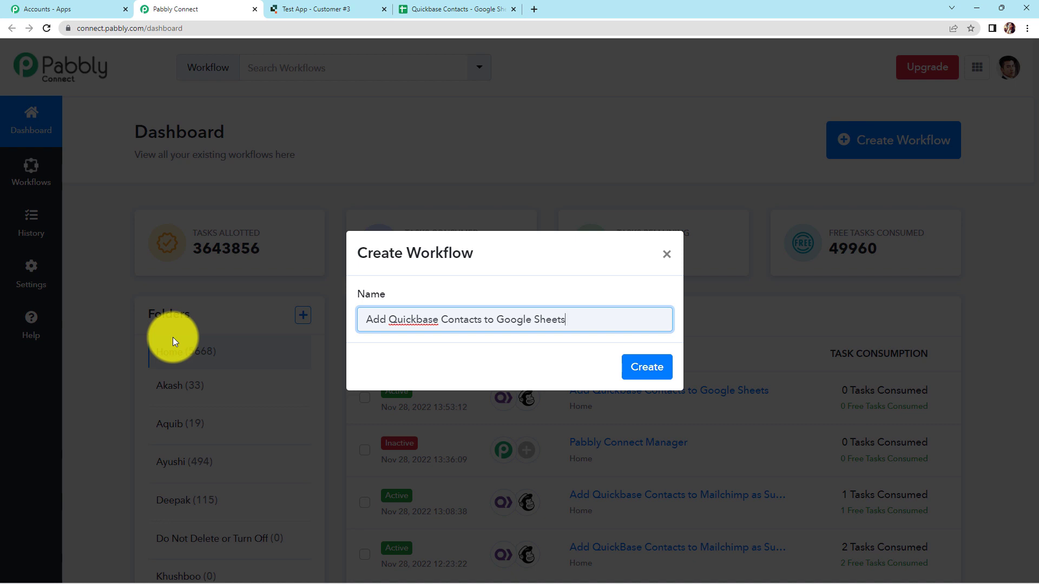
{"action": "left_click", "coordinate": [631, 367]}
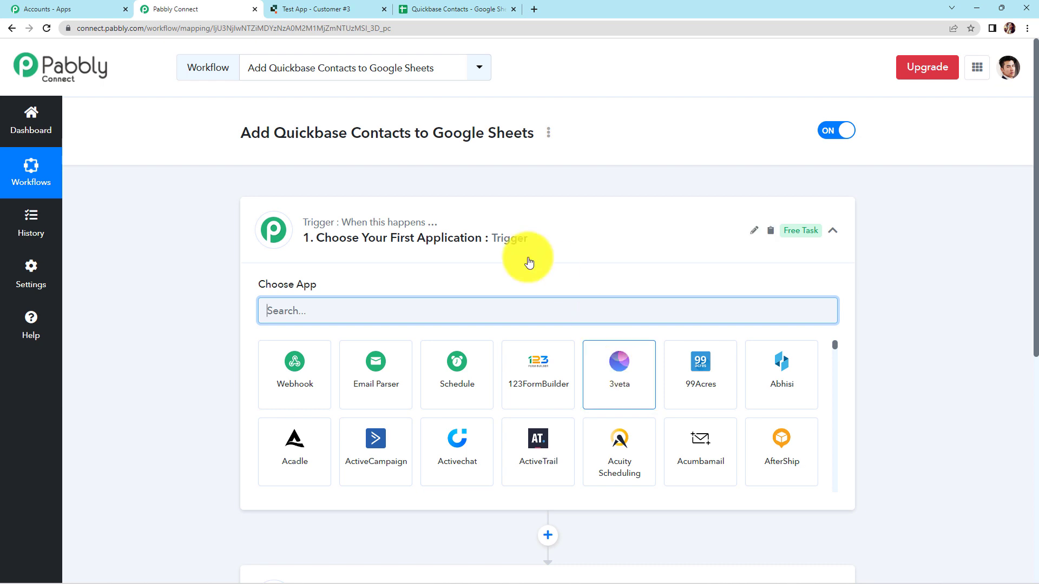
Choose Quickbase as the trigger app with the Configure Contact Webhooks event
{"action": "scroll", "coordinate": [530, 268], "scroll_direction": "down", "scroll_amount": 2}
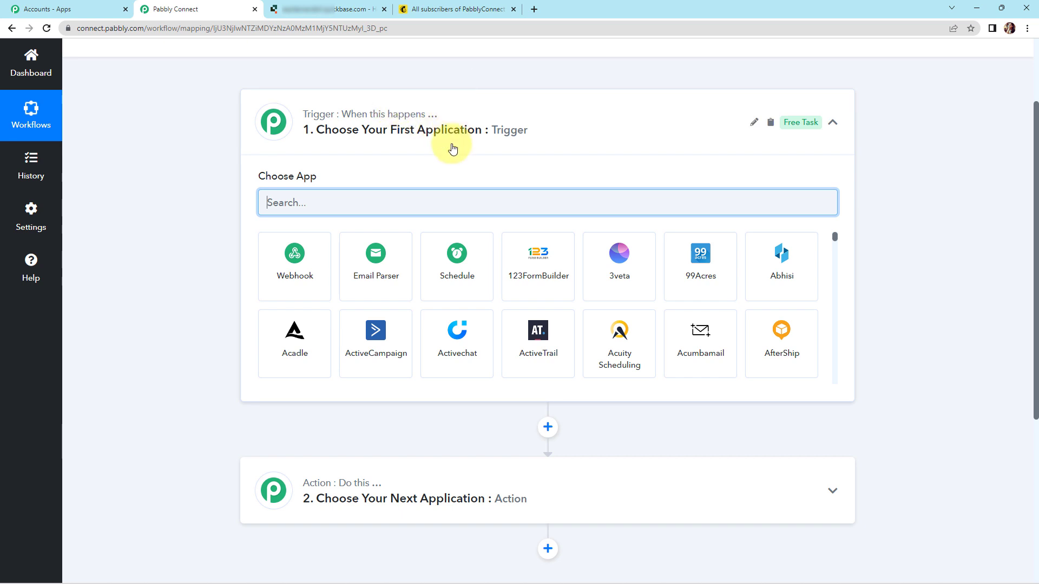
{"action": "type", "text": "quickbas"}
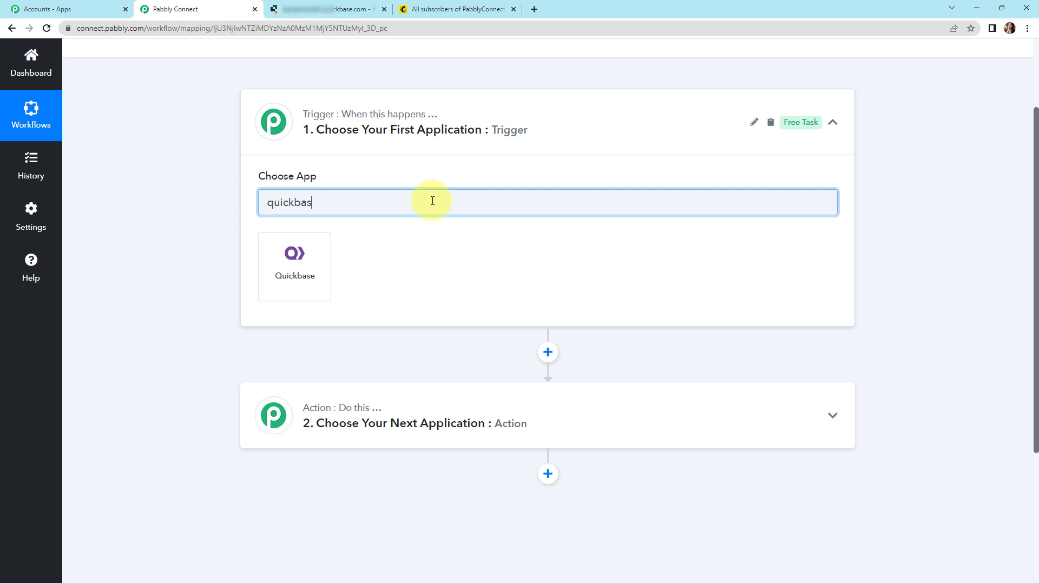
{"action": "left_click", "coordinate": [292, 264]}
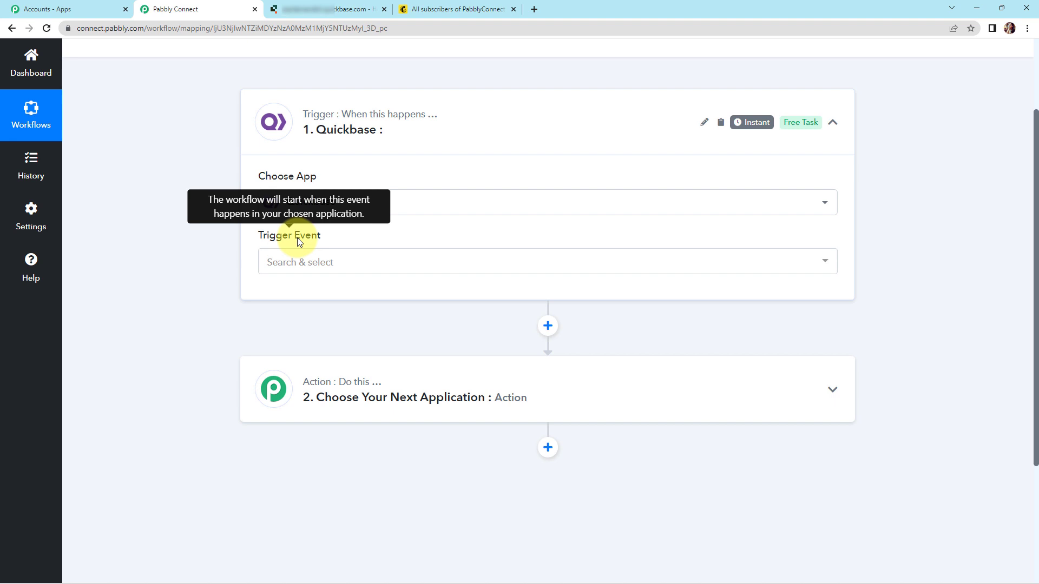
{"action": "left_click", "coordinate": [297, 262]}
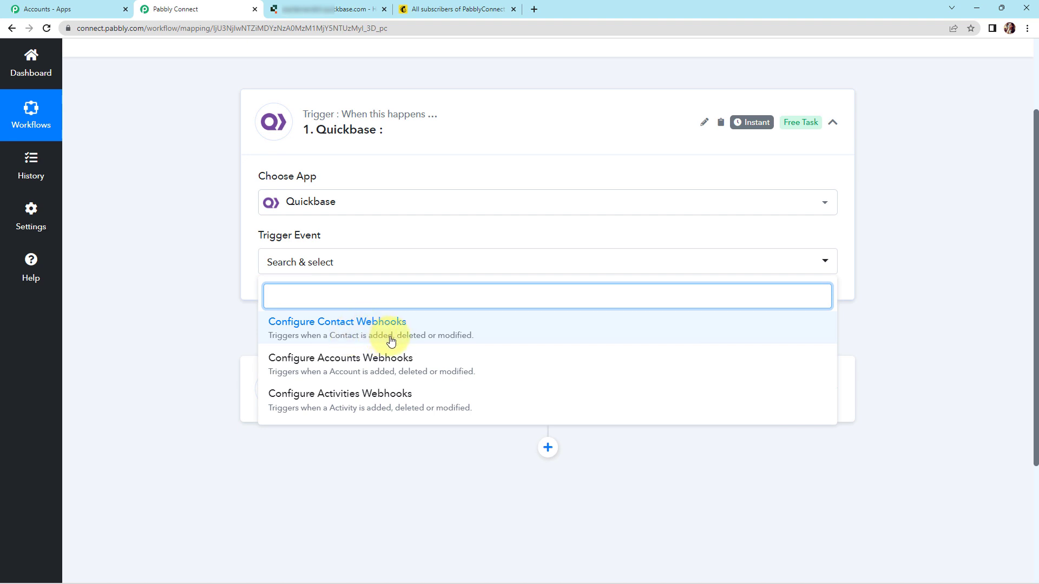
{"action": "left_click", "coordinate": [421, 329]}
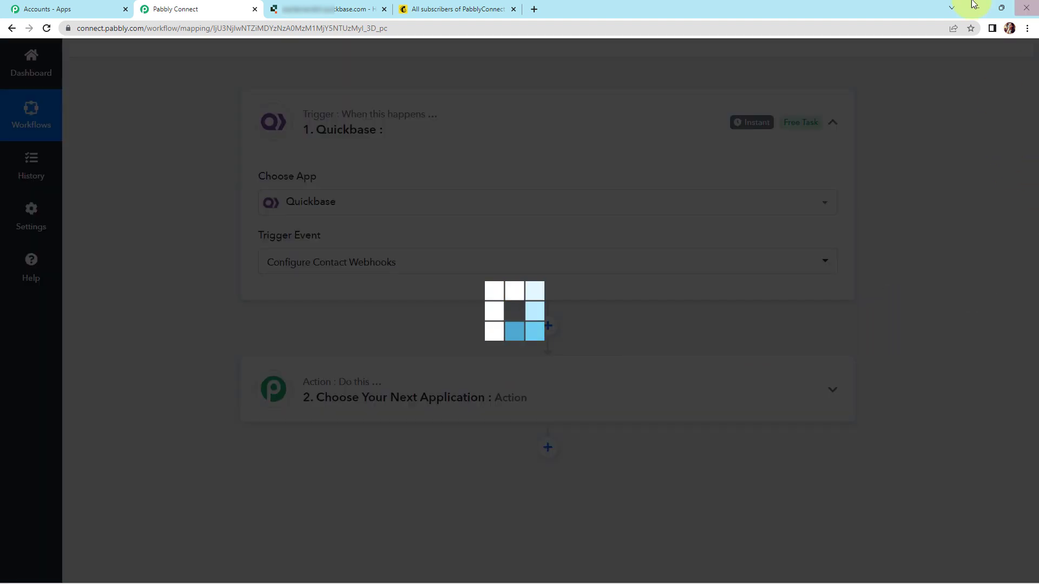
{"action": "scroll", "coordinate": [612, 275], "scroll_direction": "down", "scroll_amount": 1}
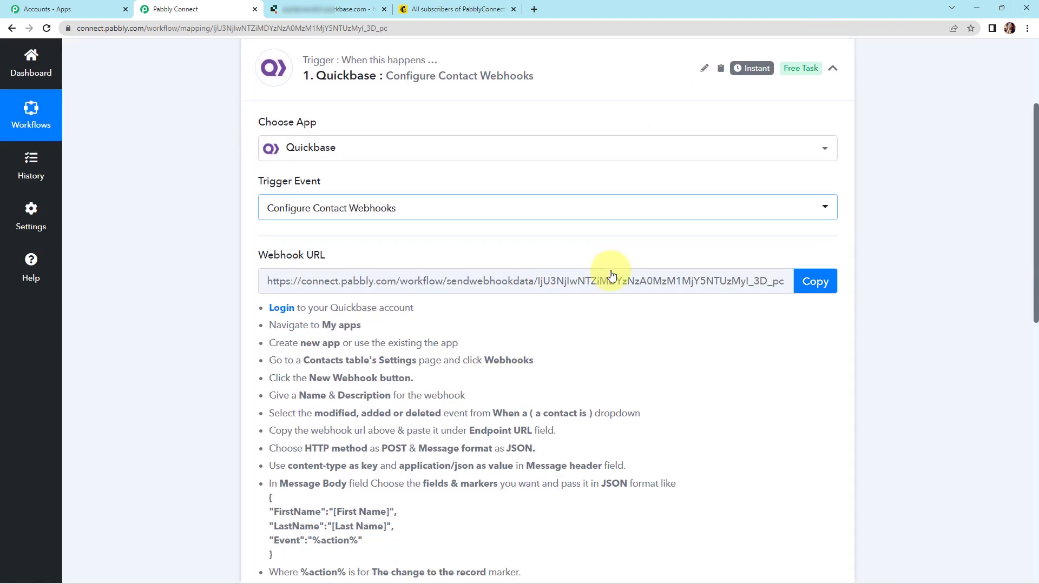
Copy the workflow's webhook URL and switch to Quickbase's My apps page
{"action": "mouse_move", "coordinate": [322, 259]}
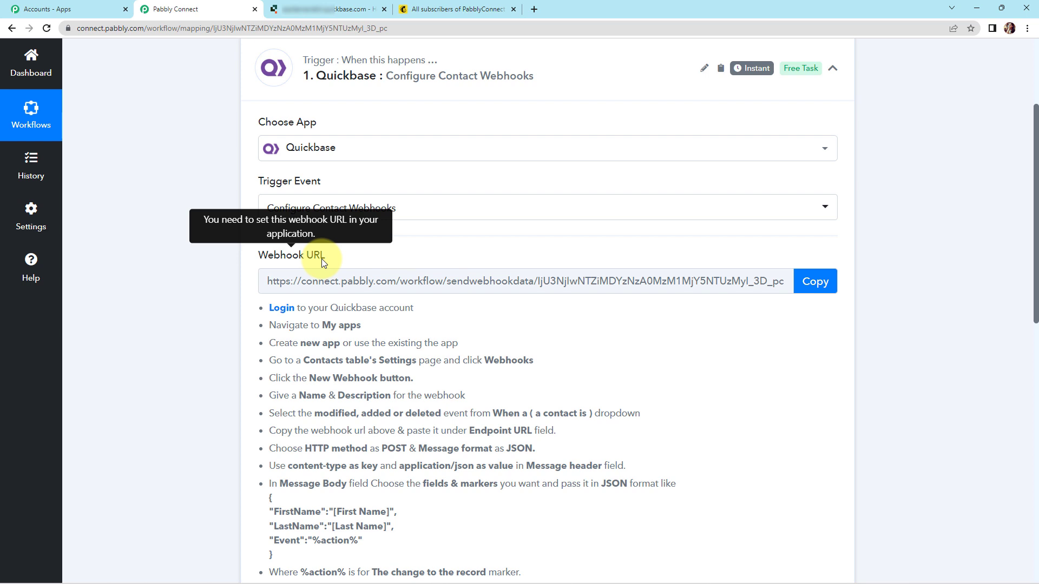
{"action": "left_click", "coordinate": [814, 281]}
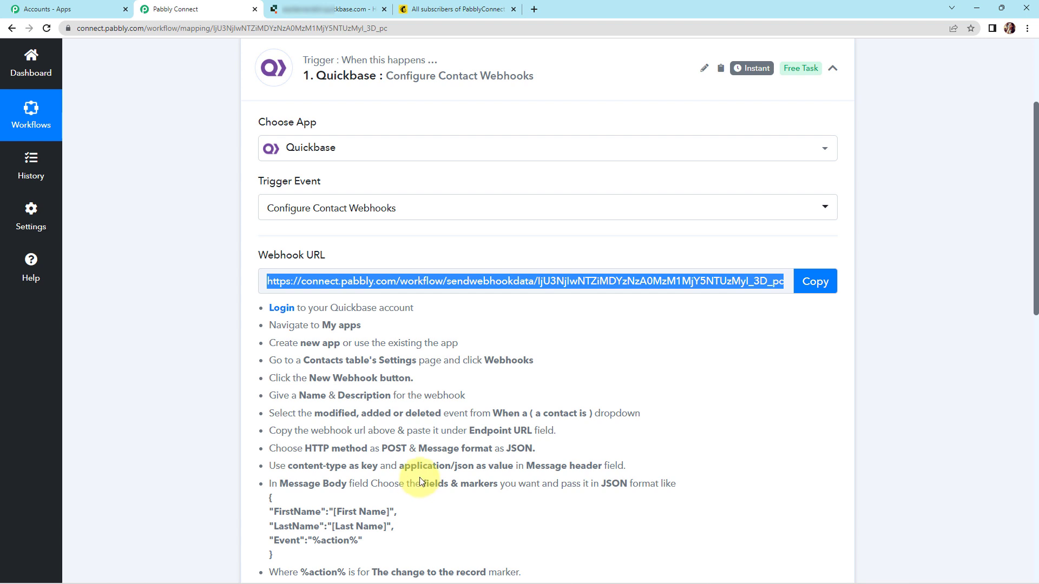
{"action": "left_click", "coordinate": [303, 9]}
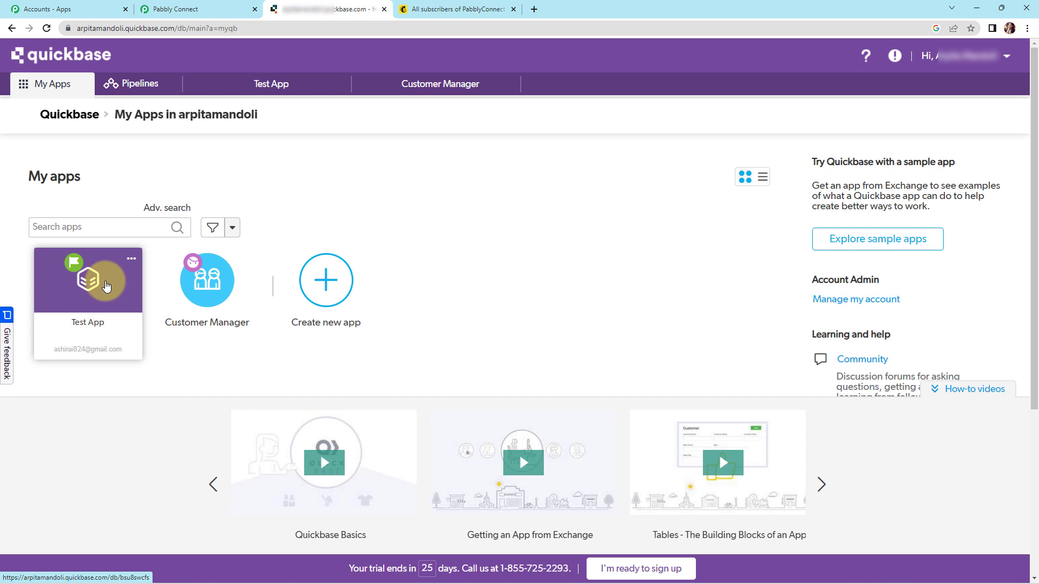
In Test App, open Customer Table settings, go to Webhooks and begin a new webhook
{"action": "left_click", "coordinate": [106, 284]}
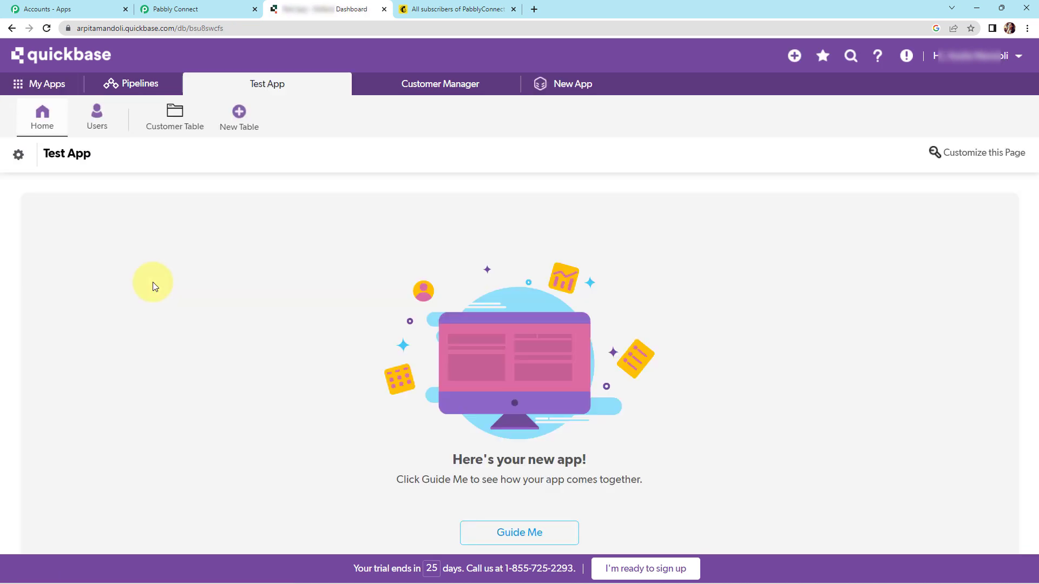
{"action": "left_click", "coordinate": [172, 120]}
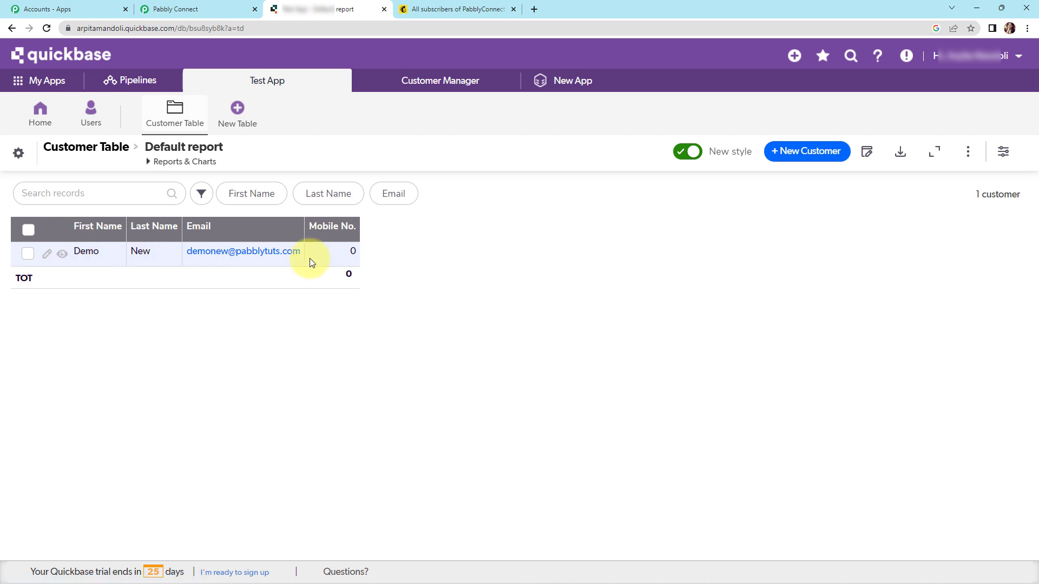
{"action": "left_click", "coordinate": [18, 154]}
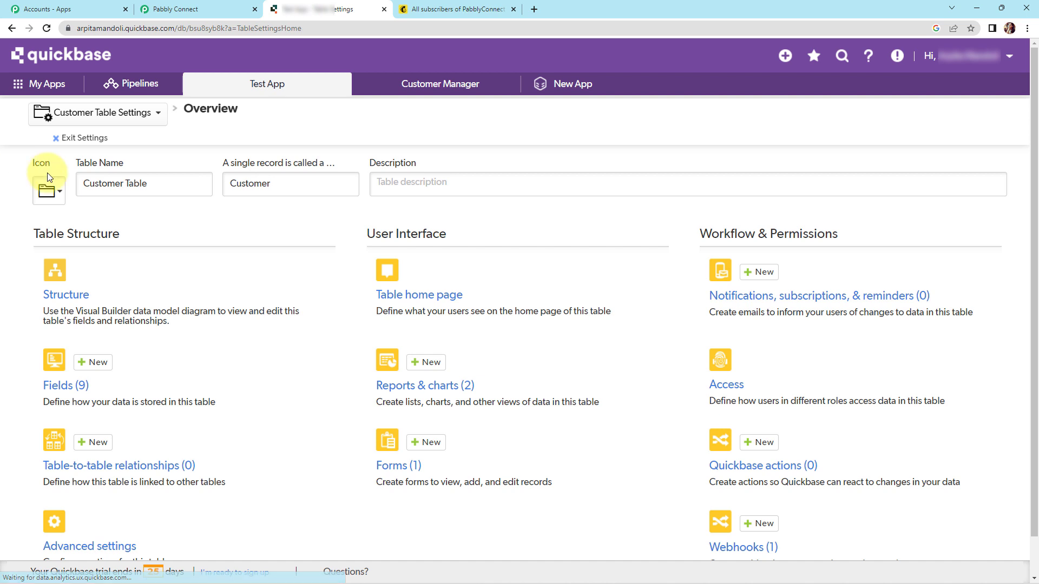
{"action": "scroll", "coordinate": [622, 433], "scroll_direction": "down", "scroll_amount": 1}
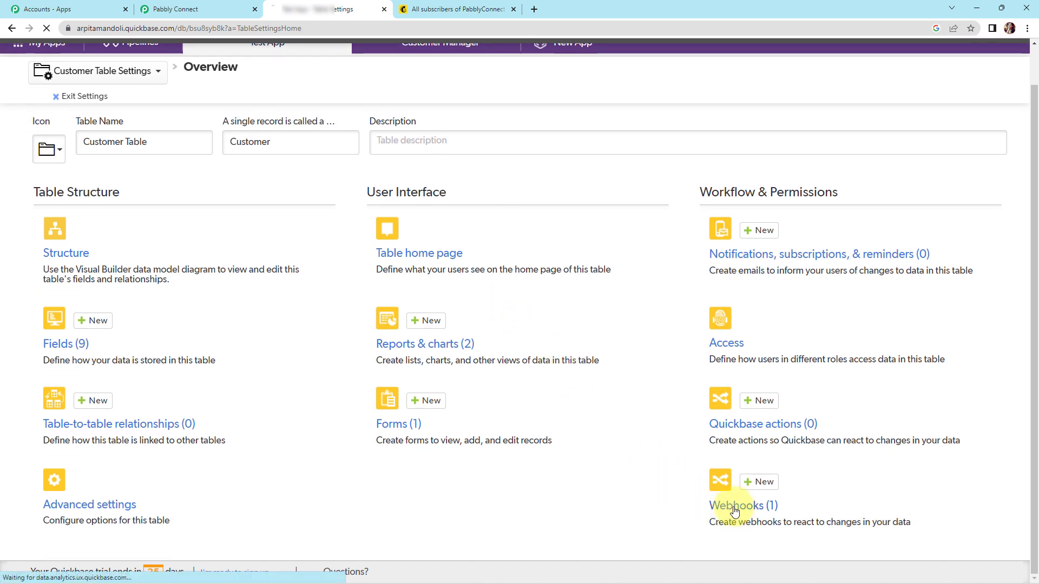
{"action": "left_click", "coordinate": [732, 505]}
{"action": "left_click", "coordinate": [864, 121]}
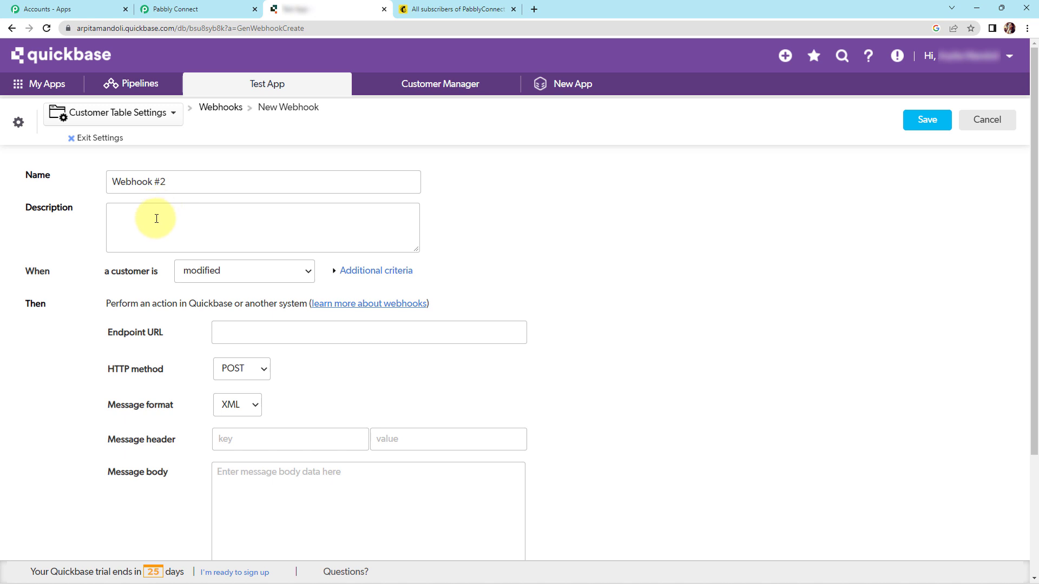
Set the webhook to fire when a customer is added, then return to Pabbly Connect
{"action": "scroll", "coordinate": [156, 230], "scroll_direction": "down", "scroll_amount": 2}
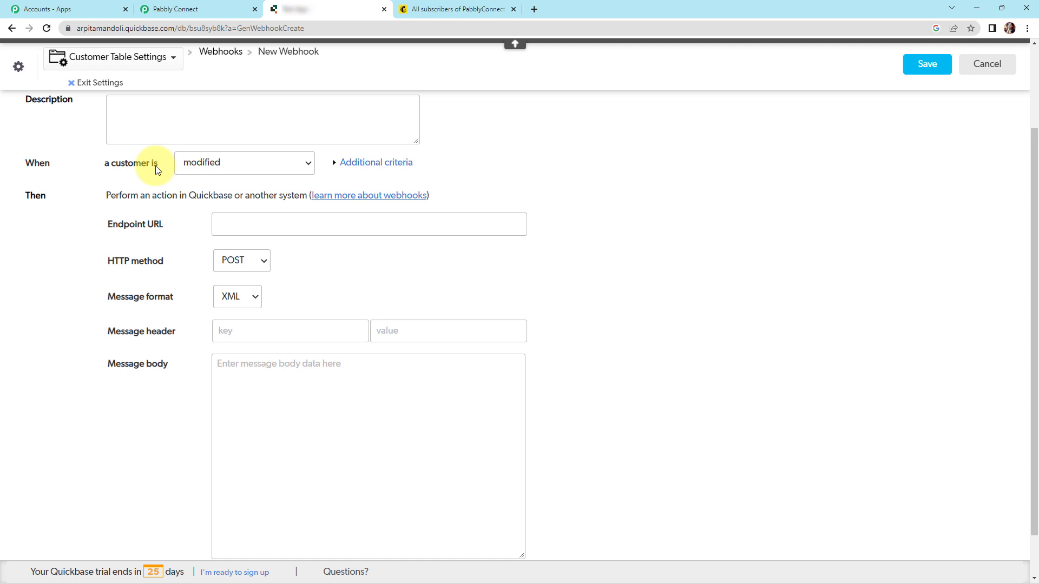
{"action": "left_click", "coordinate": [308, 165]}
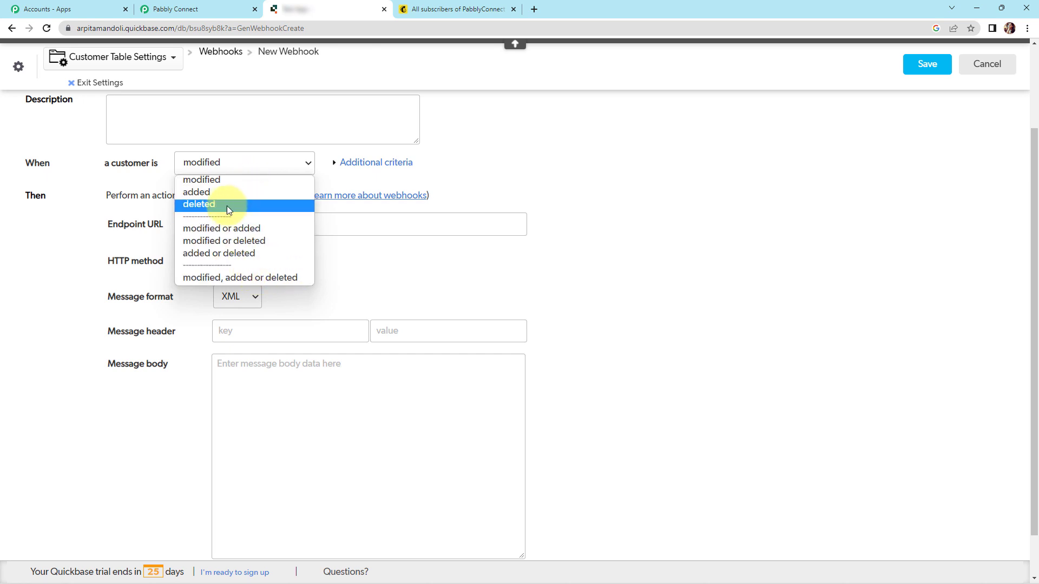
{"action": "left_click", "coordinate": [202, 192]}
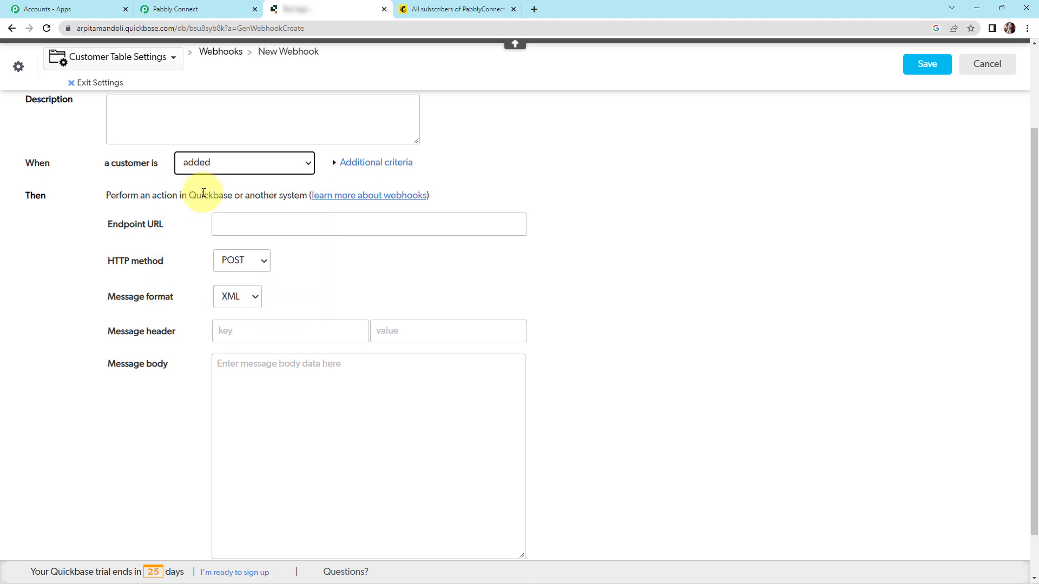
{"action": "left_click", "coordinate": [294, 162]}
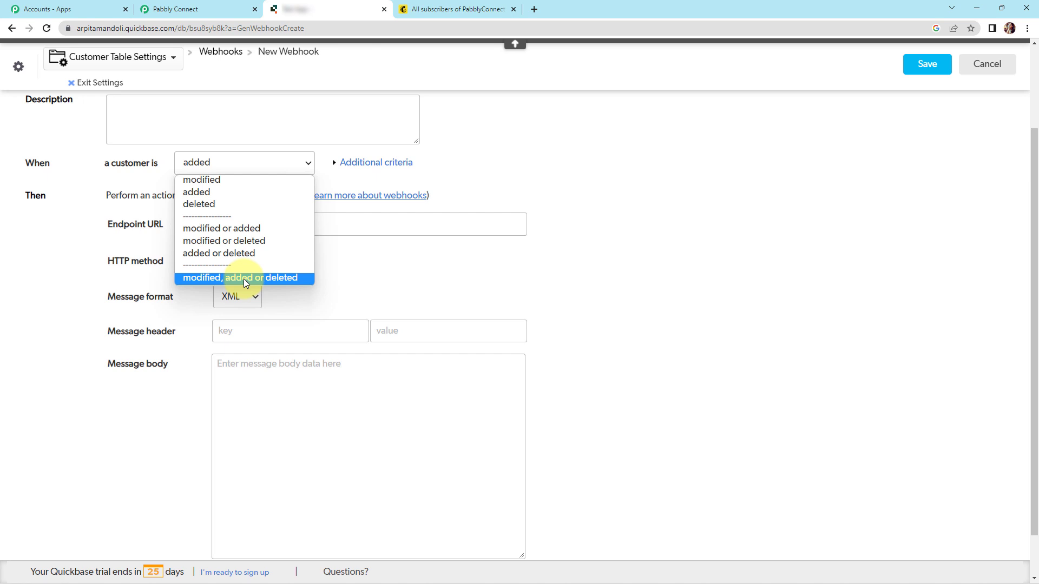
{"action": "left_click", "coordinate": [563, 201]}
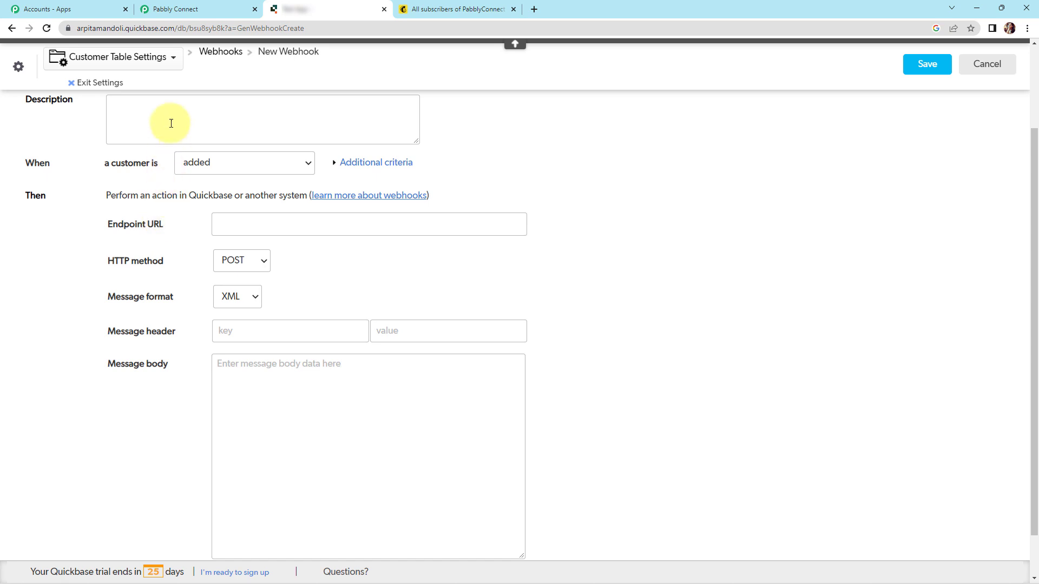
{"action": "left_click", "coordinate": [187, 11]}
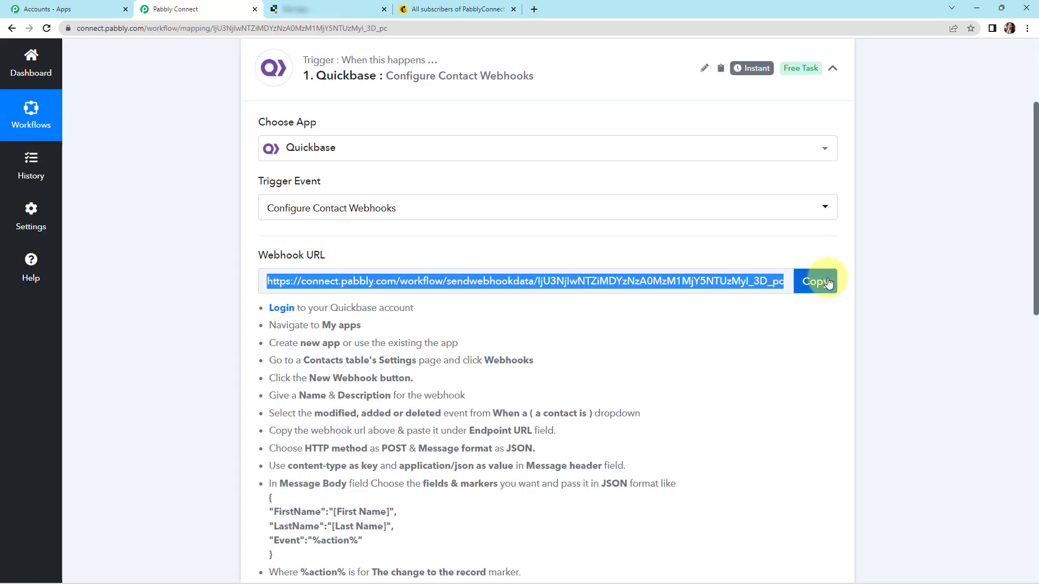
Paste the Pabbly webhook URL into the Quickbase webhook's Endpoint URL field
{"action": "left_click", "coordinate": [815, 282]}
{"action": "left_click", "coordinate": [331, 10]}
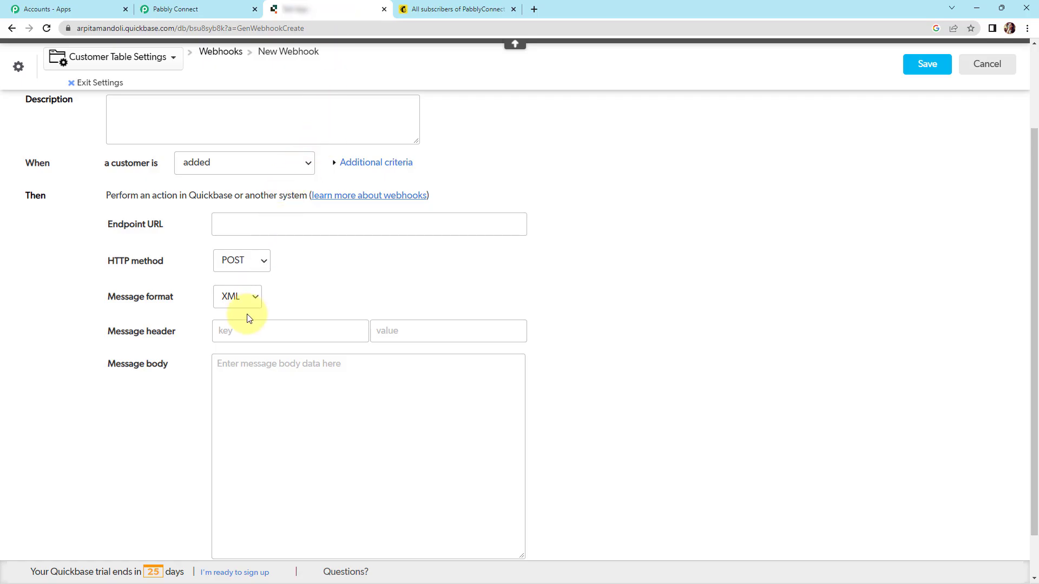
{"action": "left_click", "coordinate": [263, 222]}
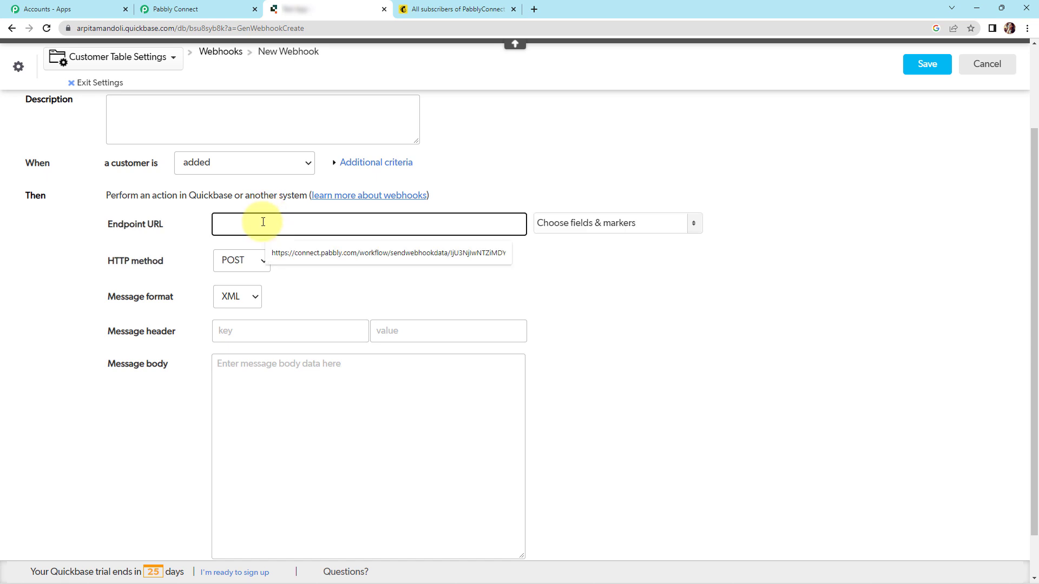
{"action": "key", "text": "ctrl+v"}
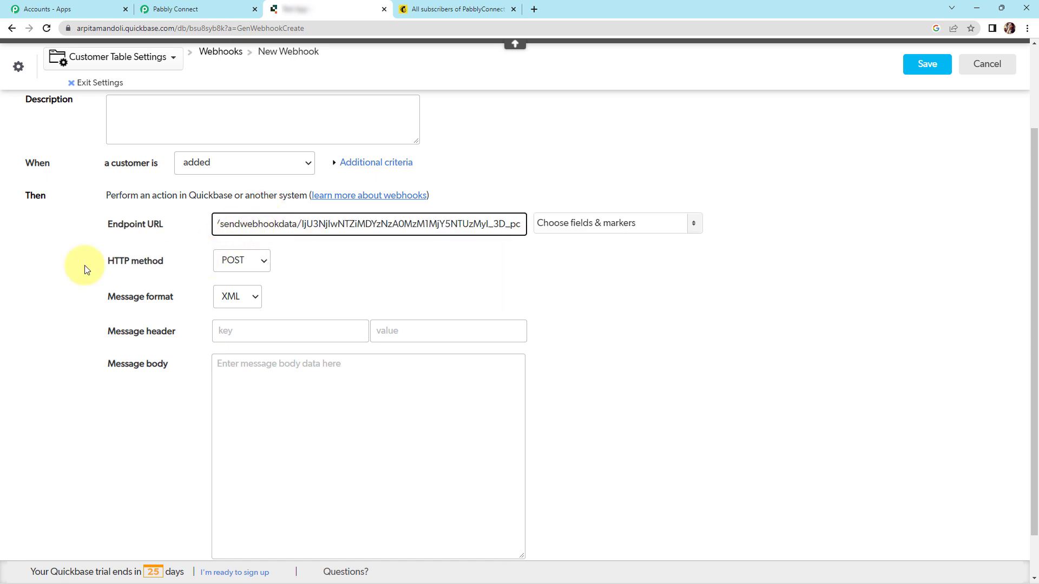
{"action": "left_click", "coordinate": [216, 7]}
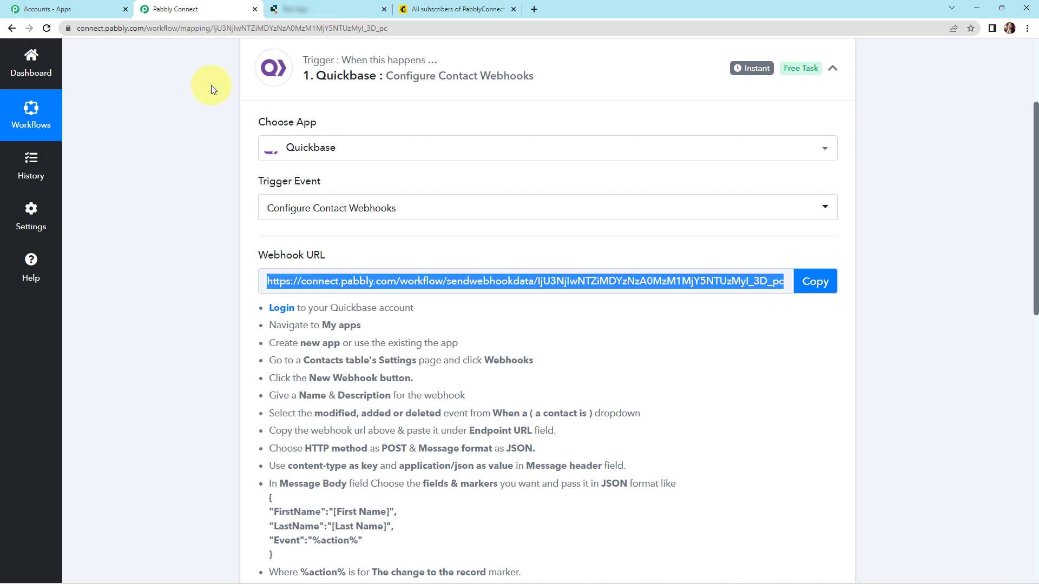
{"action": "scroll", "coordinate": [345, 344], "scroll_direction": "down", "scroll_amount": 1}
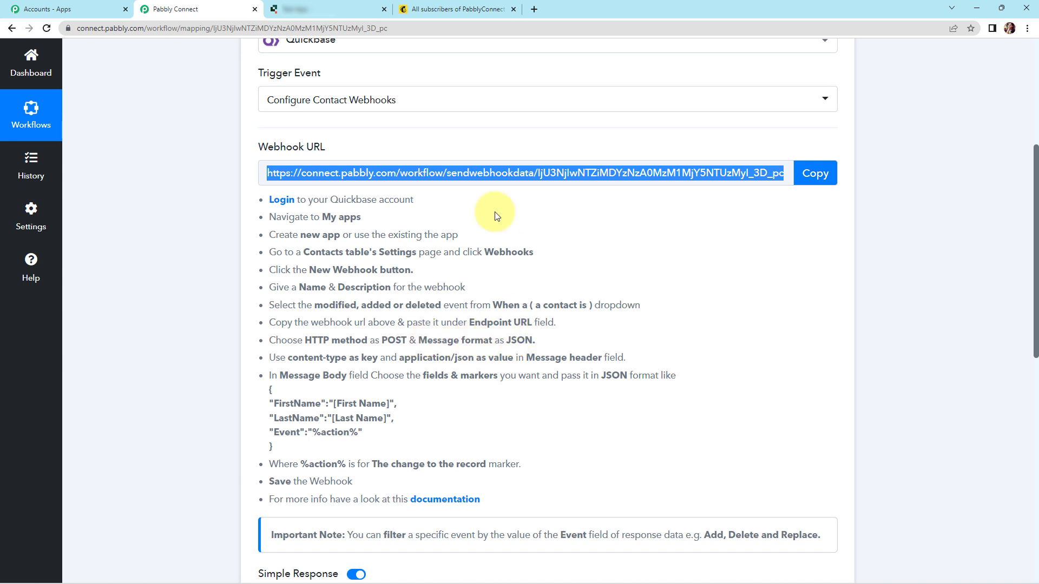
{"action": "left_click", "coordinate": [349, 7]}
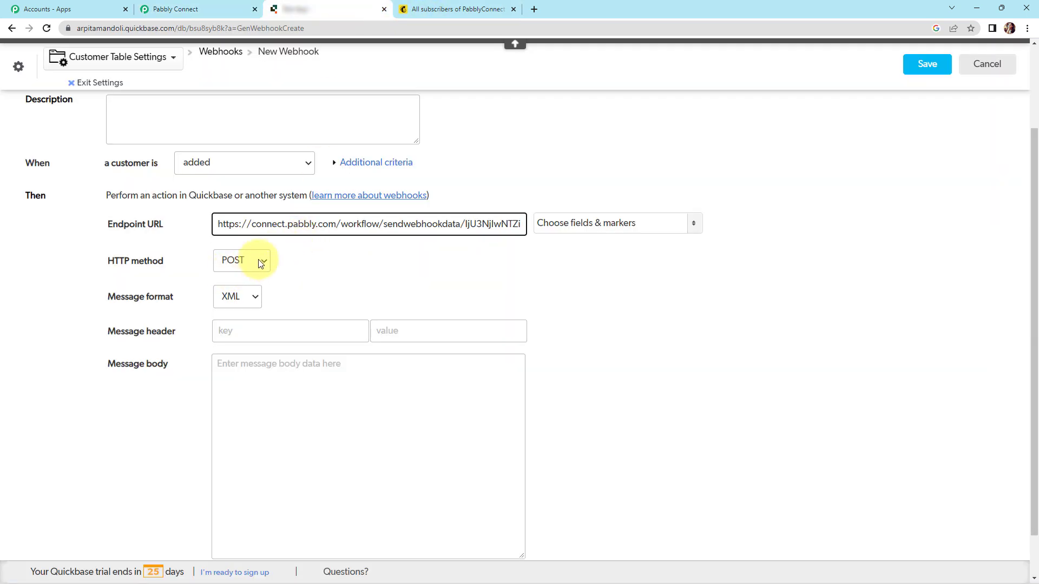
Set the Quickbase webhook's message format to JSON and review Pabbly's setup instructions
{"action": "left_click", "coordinate": [252, 297]}
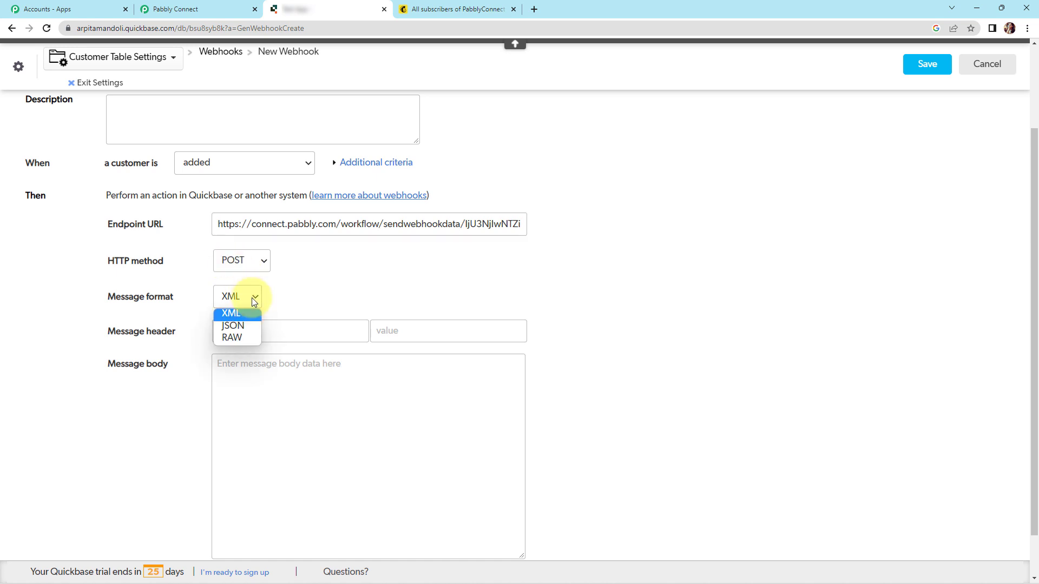
{"action": "left_click", "coordinate": [239, 327]}
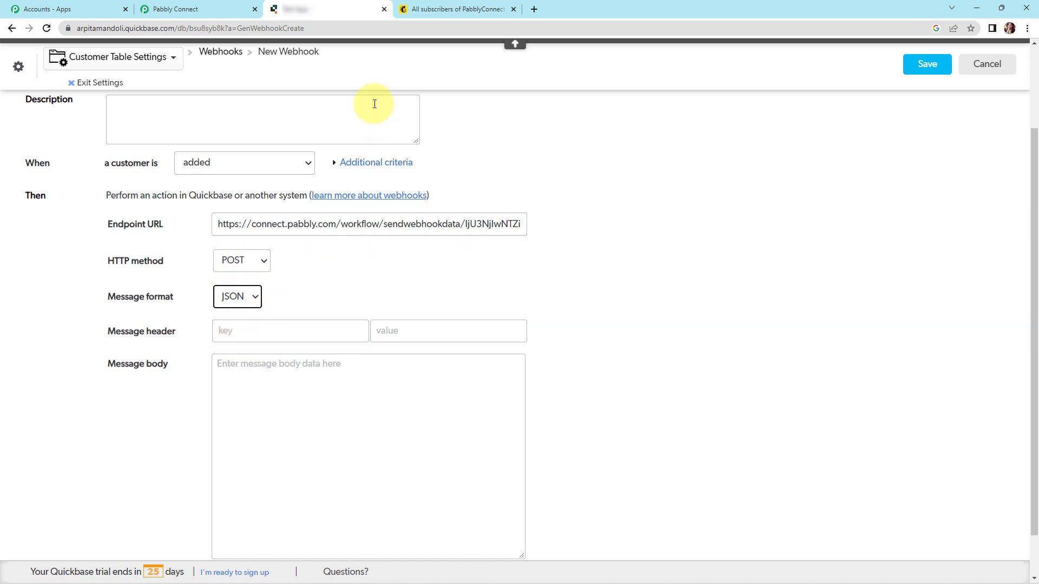
{"action": "left_click", "coordinate": [175, 9]}
{"action": "scroll", "coordinate": [380, 401], "scroll_direction": "down", "scroll_amount": 2}
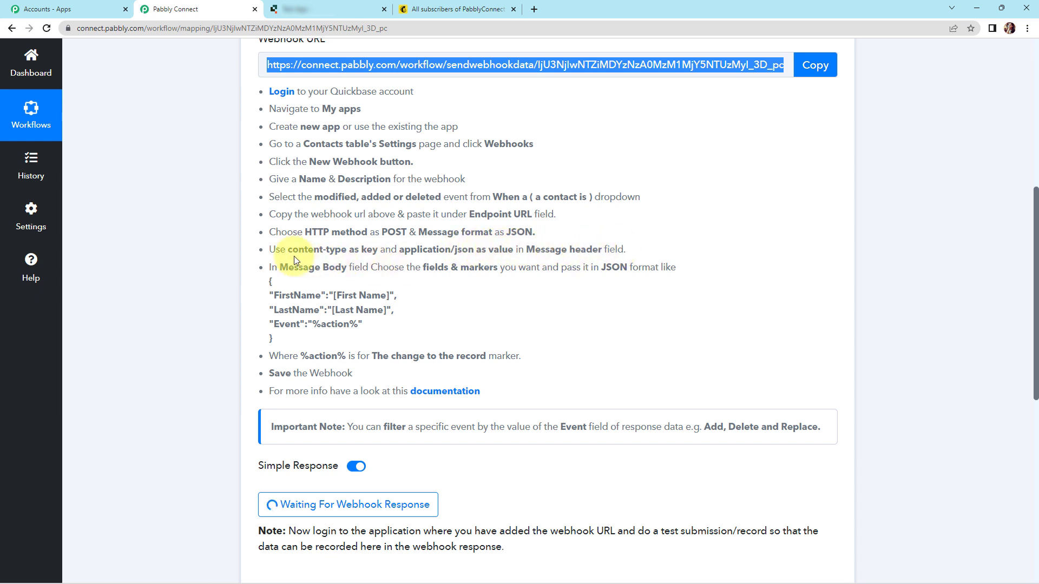
Copy 'content-type' from Pabbly's instructions into the Quickbase message header key
{"action": "left_click_drag", "start_coordinate": [288, 249], "coordinate": [347, 252]}
{"action": "right_click", "coordinate": [346, 251]}
{"action": "left_click", "coordinate": [357, 261]}
{"action": "left_click", "coordinate": [281, 9]}
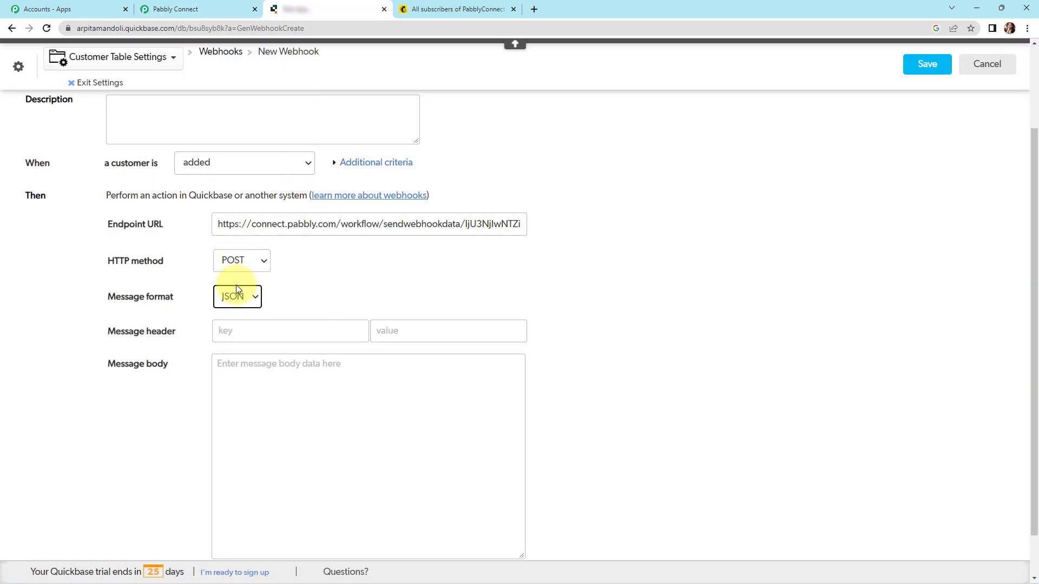
{"action": "left_click", "coordinate": [231, 327]}
{"action": "key", "text": "ctrl+v"}
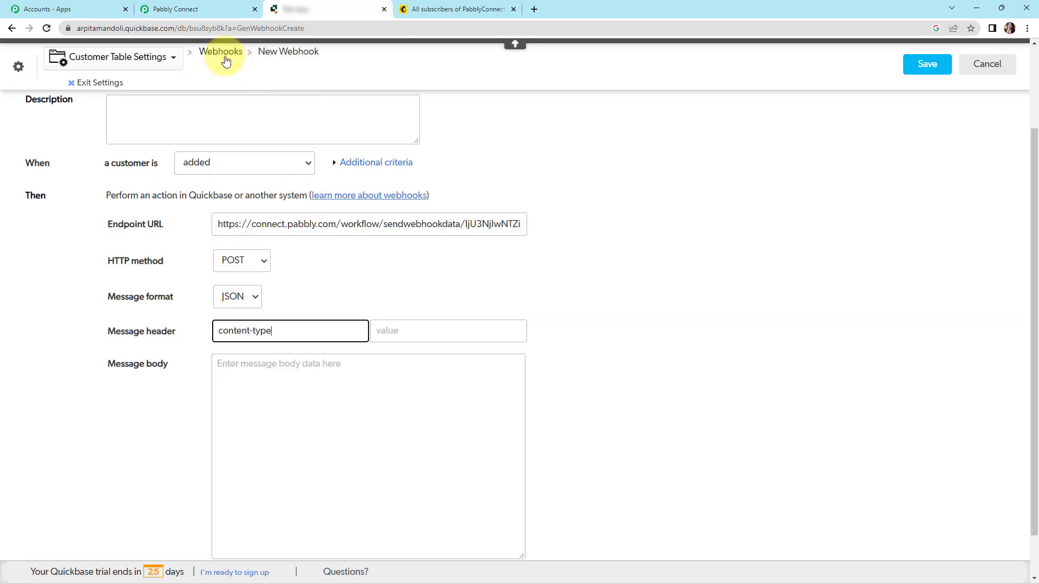
Copy 'application/json' from Pabbly's instructions into the message header value
{"action": "left_click", "coordinate": [197, 9]}
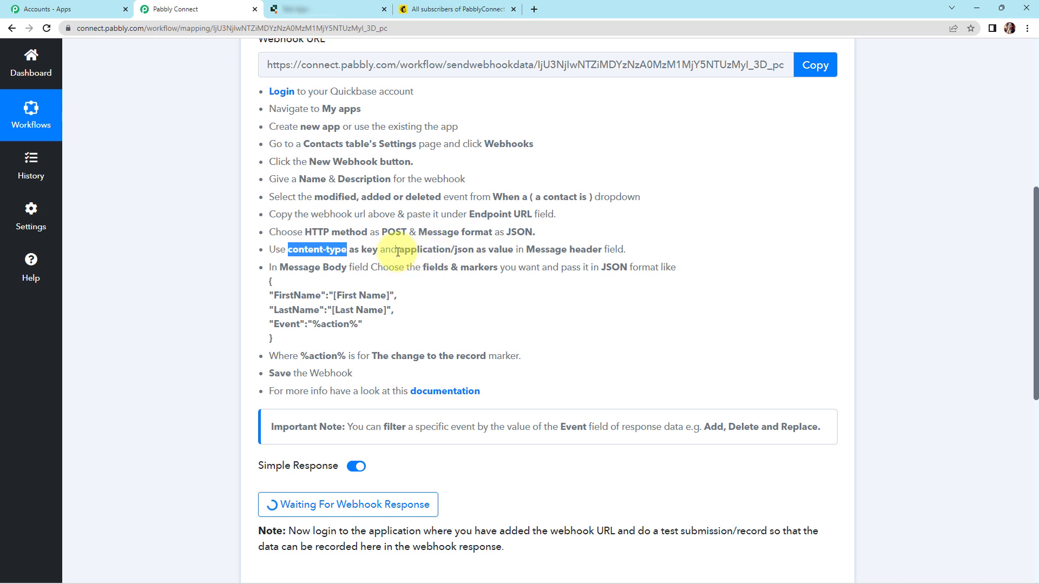
{"action": "left_click_drag", "start_coordinate": [399, 249], "coordinate": [474, 250]}
{"action": "right_click", "coordinate": [450, 253]}
{"action": "left_click", "coordinate": [468, 260]}
{"action": "left_click", "coordinate": [339, 15]}
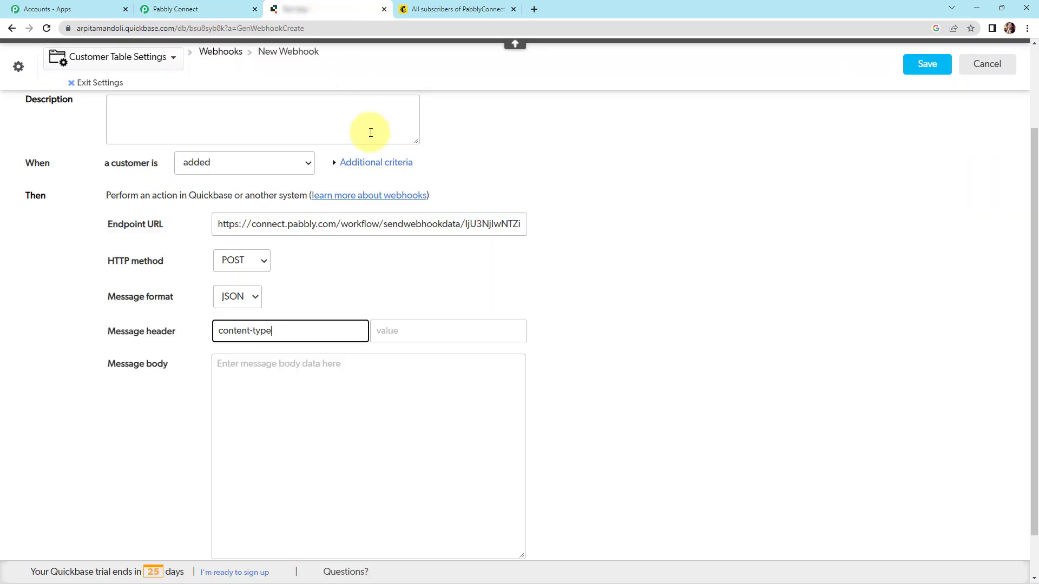
{"action": "left_click", "coordinate": [374, 331]}
{"action": "key", "text": "ctrl+v"}
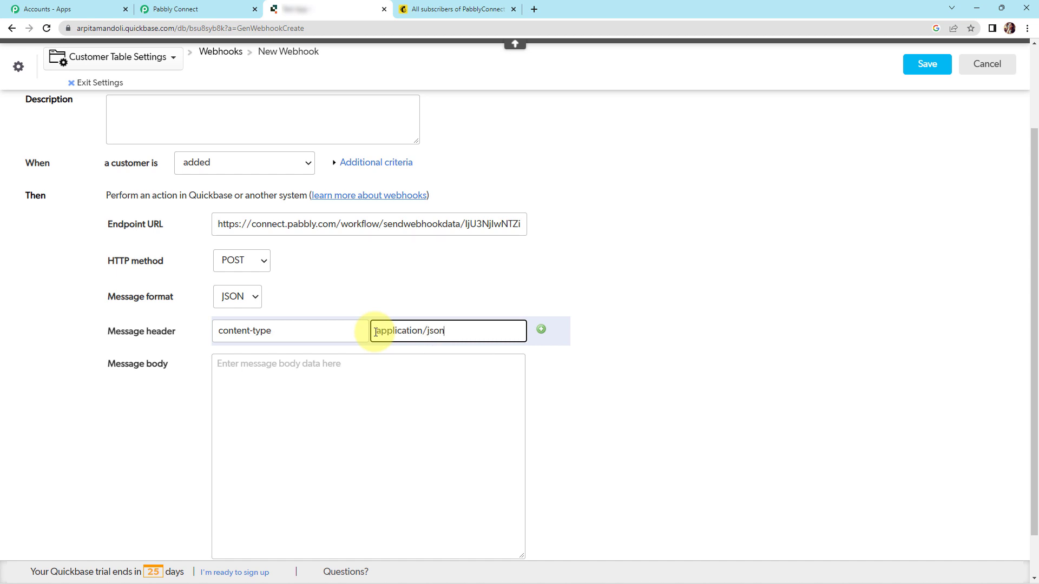
{"action": "scroll", "coordinate": [371, 375], "scroll_direction": "down", "scroll_amount": 1}
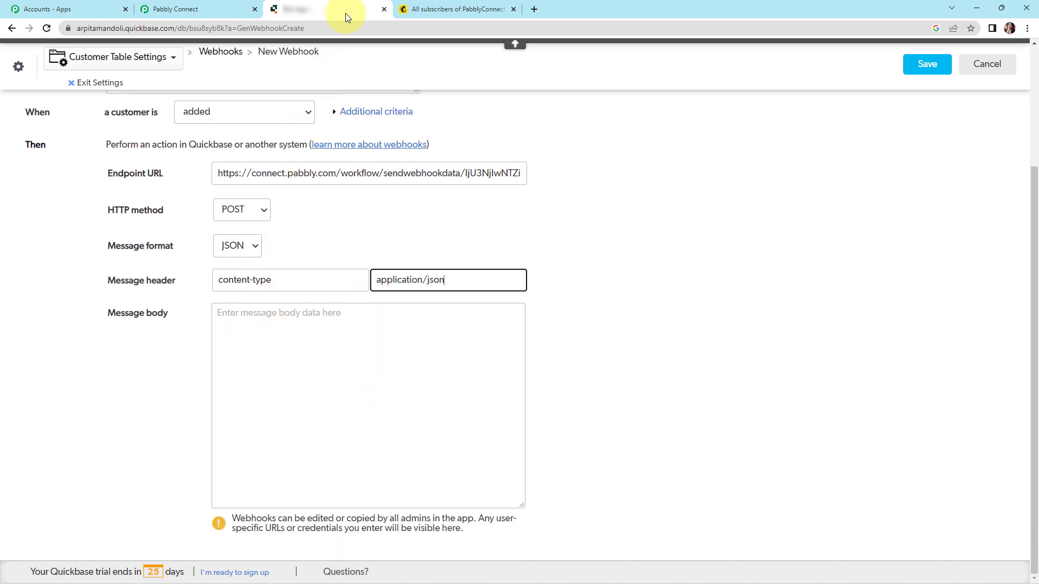
{"action": "left_click", "coordinate": [180, 10]}
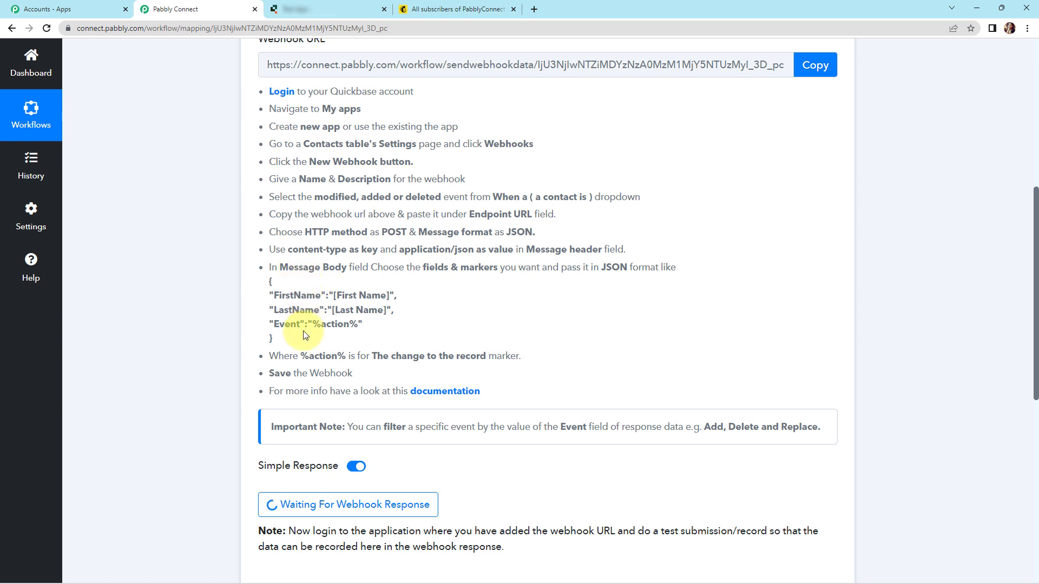
{"action": "left_click_drag", "start_coordinate": [272, 282], "coordinate": [295, 347]}
{"action": "right_click", "coordinate": [294, 315]}
{"action": "left_click", "coordinate": [318, 327]}
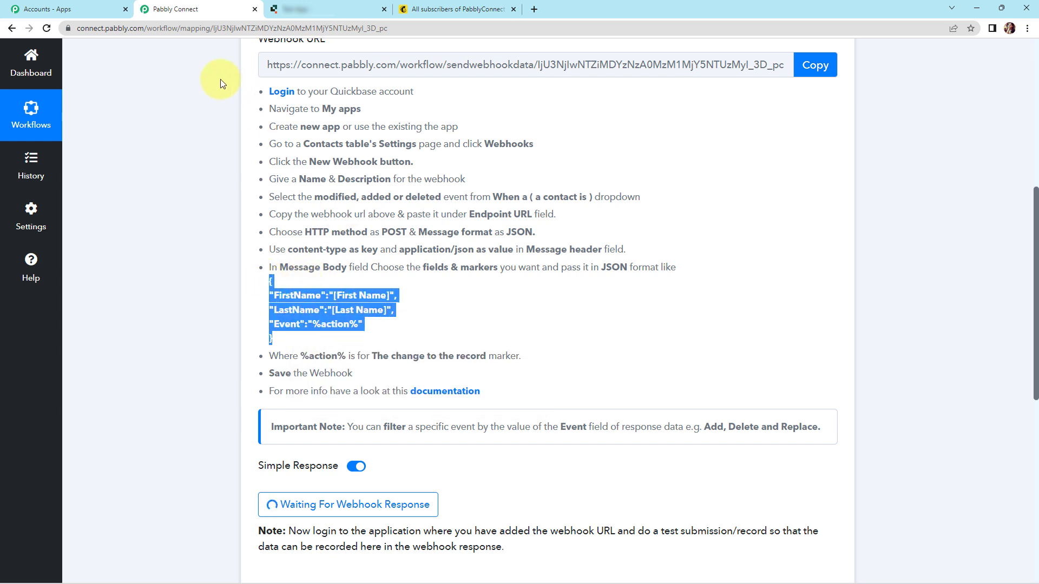
{"action": "left_click", "coordinate": [330, 9]}
{"action": "left_click", "coordinate": [236, 335]}
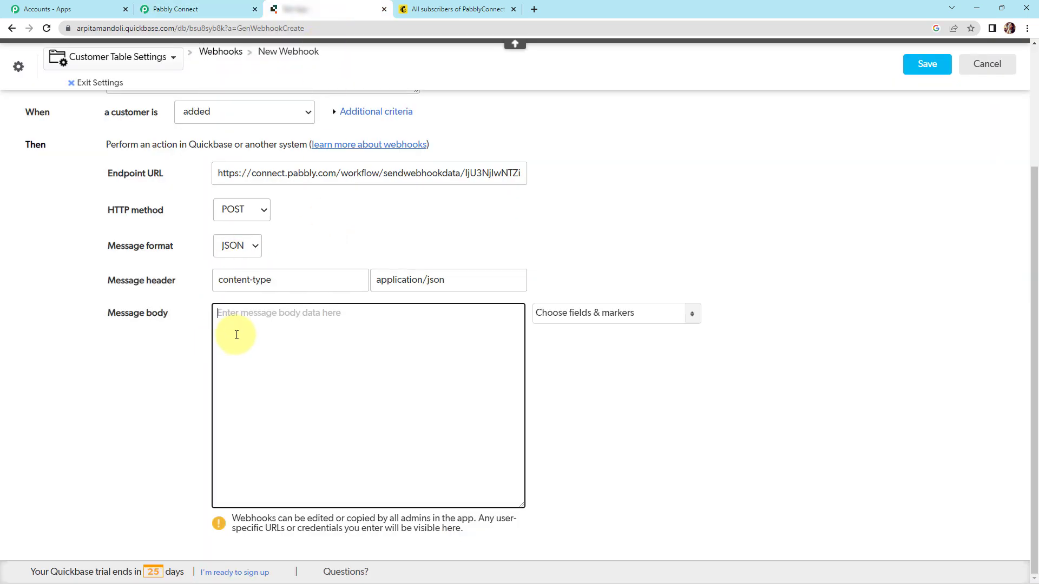
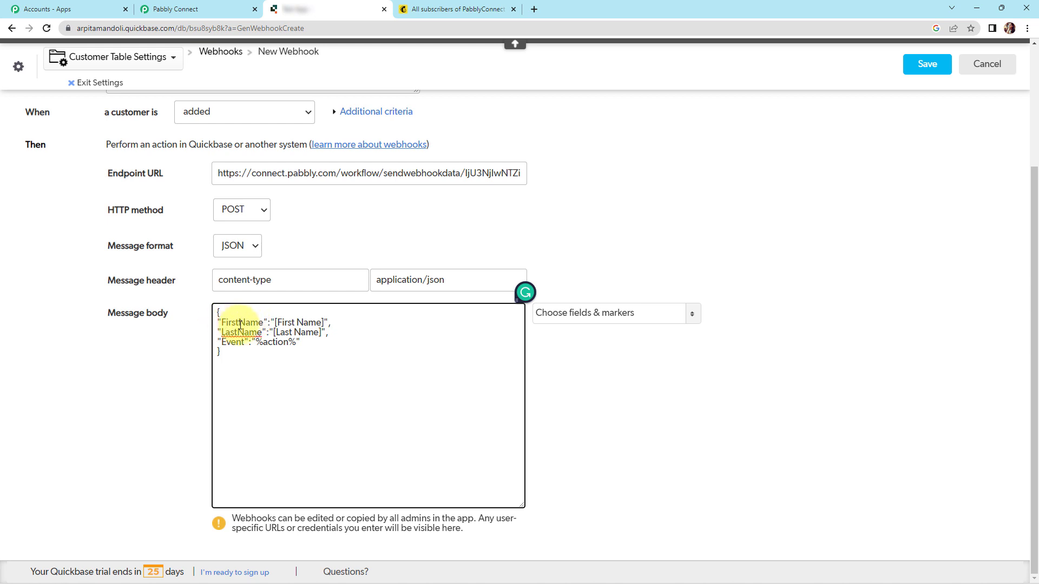
Replace the FirstName placeholder with the Quickbase First Name field
{"action": "left_click", "coordinate": [273, 323]}
{"action": "key", "text": "Delete"}
{"action": "key", "text": "Delete"}
{"action": "key", "text": "Delete"}
{"action": "key", "text": "Delete"}
{"action": "key", "text": "Delete"}
{"action": "key", "text": "Delete"}
{"action": "key", "text": "Delete"}
{"action": "key", "text": "Delete"}
{"action": "key", "text": "Delete"}
{"action": "key", "text": "Delete"}
{"action": "key", "text": "Delete"}
{"action": "key", "text": "Delete"}
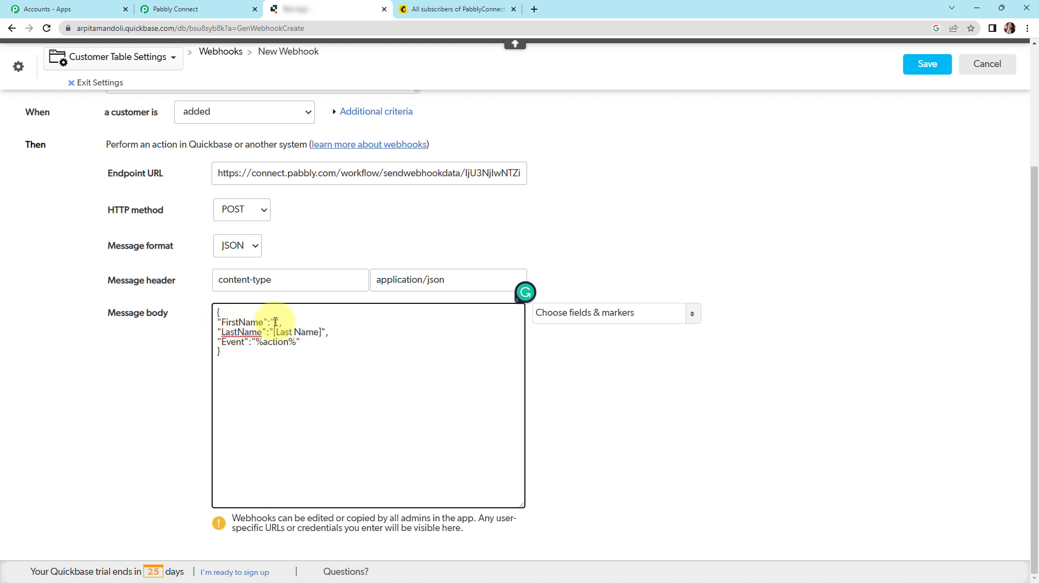
{"action": "left_click", "coordinate": [640, 318]}
{"action": "type", "text": "first"}
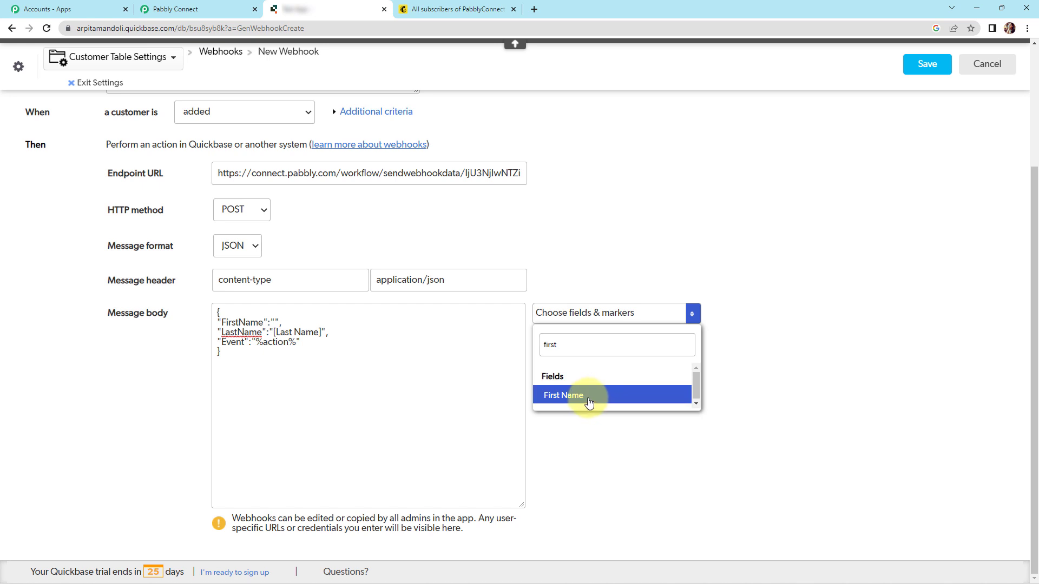
{"action": "left_click", "coordinate": [586, 397]}
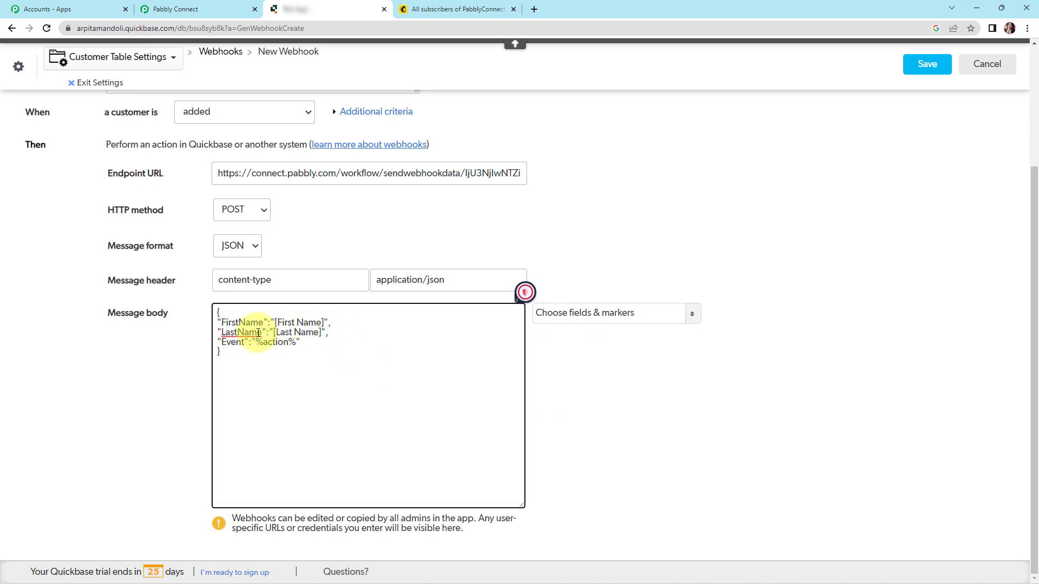
Replace the LastName placeholder with the Quickbase Last Name field
{"action": "left_click_drag", "start_coordinate": [275, 331], "coordinate": [323, 332]}
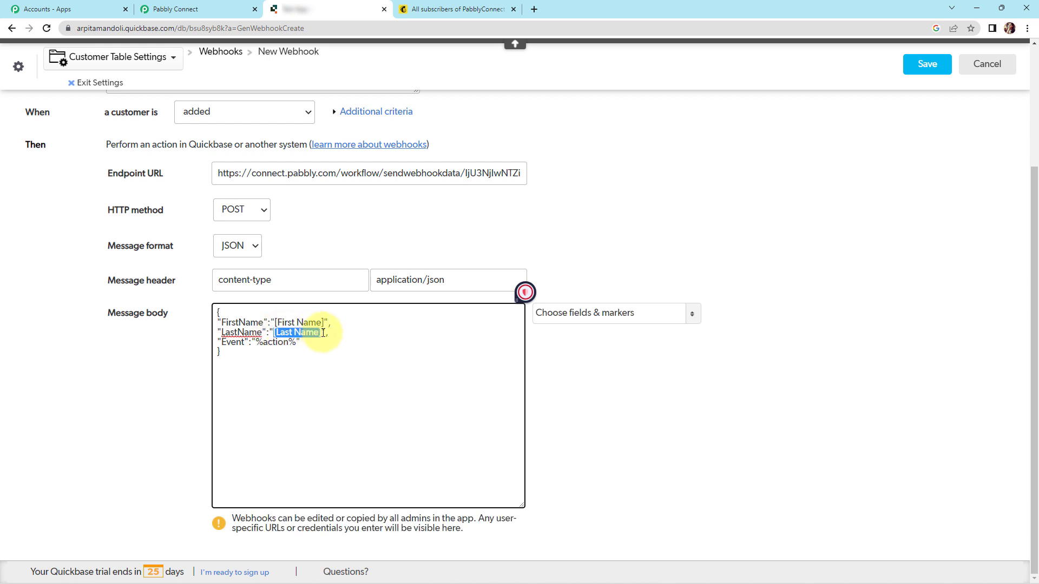
{"action": "key", "text": "BackSpace"}
{"action": "left_click", "coordinate": [568, 319]}
{"action": "type", "text": "last"}
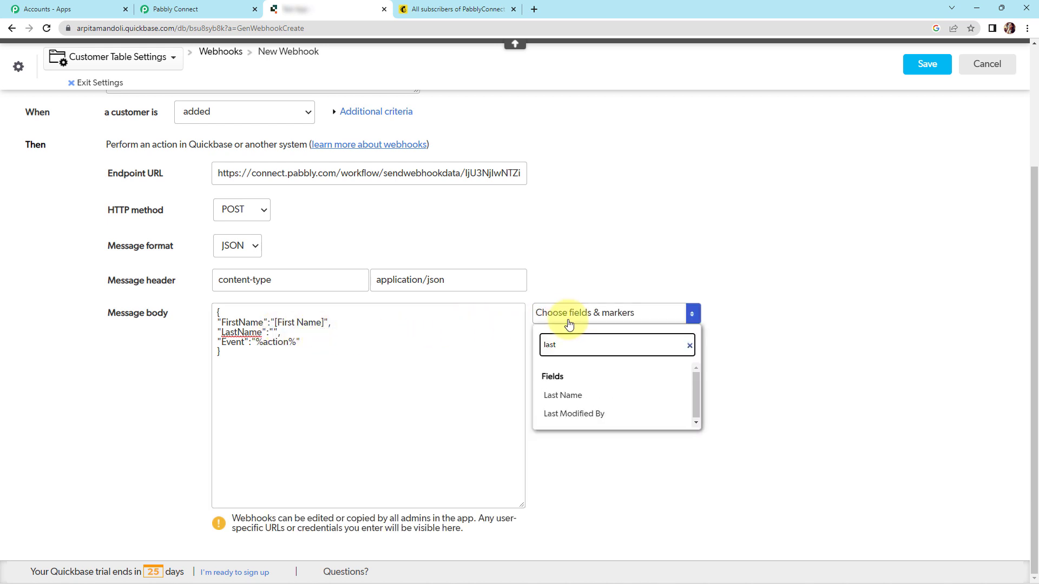
{"action": "left_click", "coordinate": [563, 395]}
Start a new "Email" entry on the line after LastName
{"action": "left_click", "coordinate": [336, 336]}
{"action": "key", "text": "Return"}
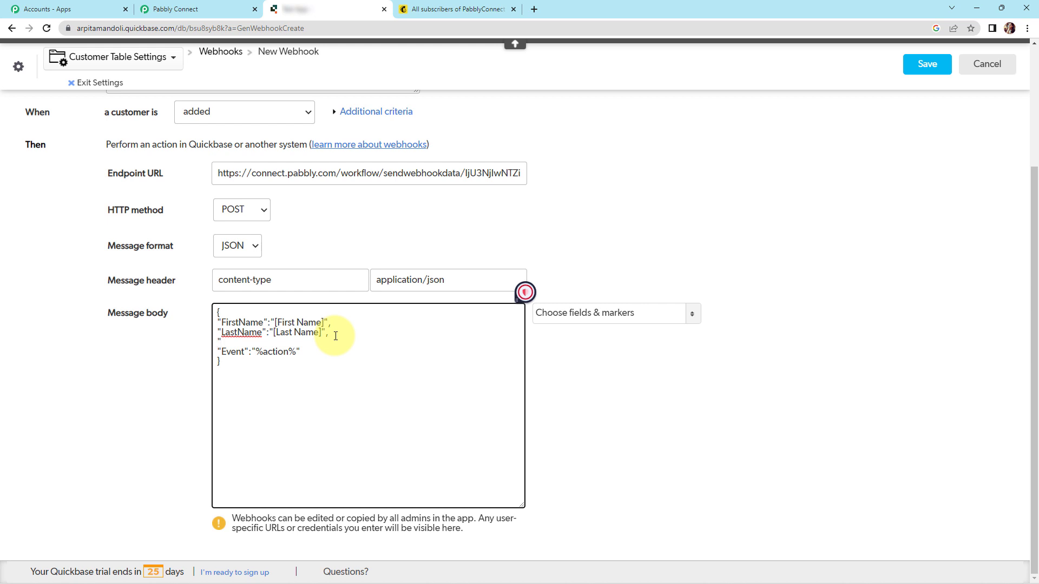
{"action": "type", "text": "\"Email\":"}
Insert the Quickbase Email field as the Email entry's value
{"action": "left_click", "coordinate": [615, 314]}
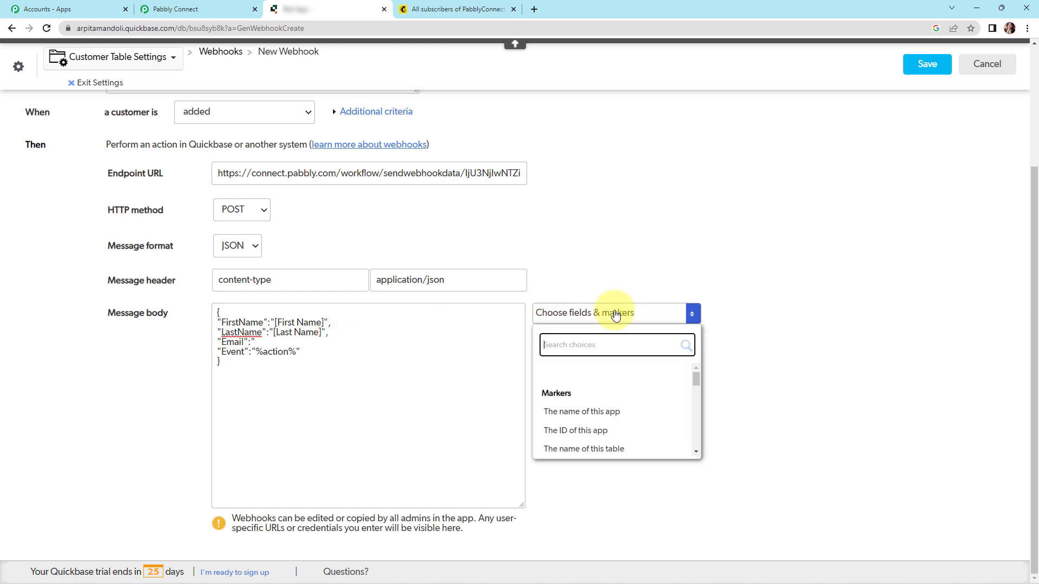
{"action": "type", "text": "email"}
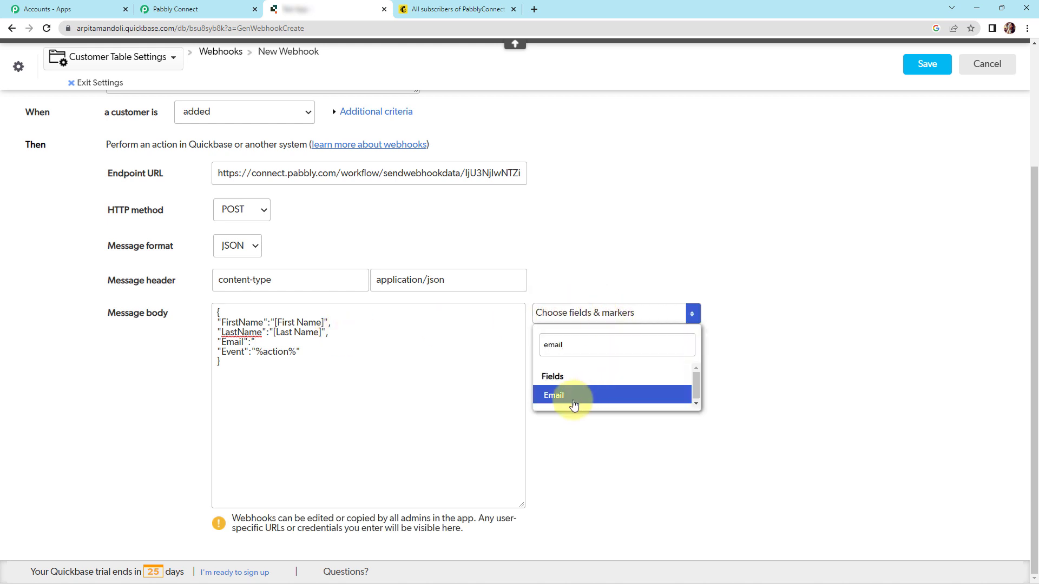
{"action": "left_click", "coordinate": [567, 396]}
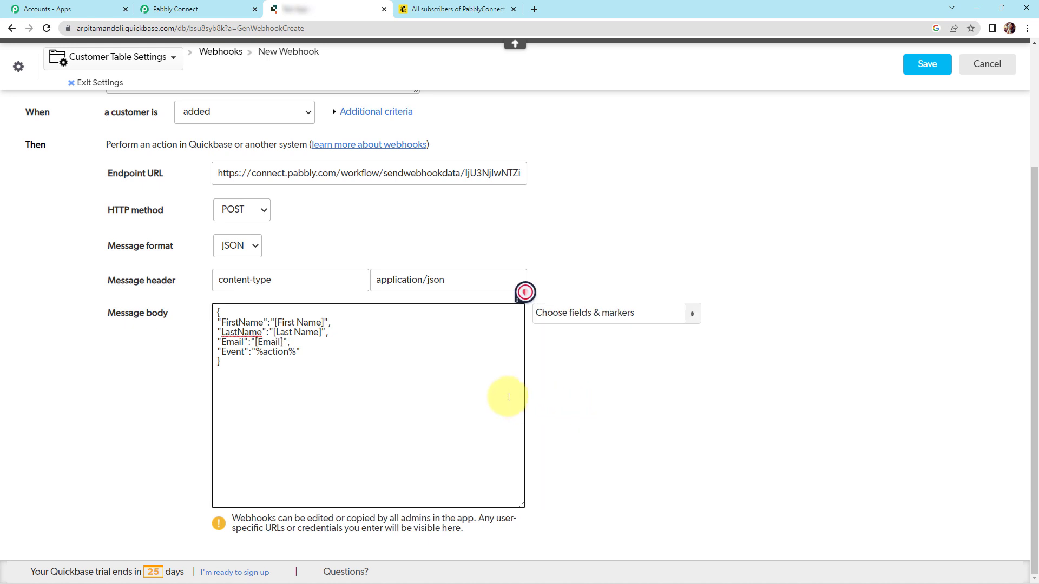
Add a ContactNo entry below Email mapped to the Mobile No. field
{"action": "key", "text": "Return"}
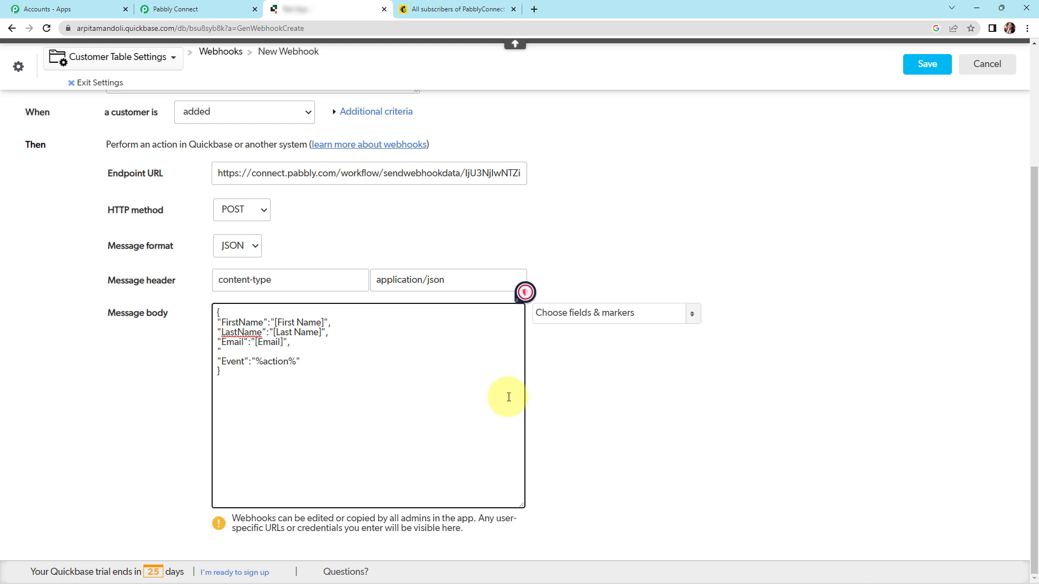
{"action": "type", "text": "\"ontact No."}
{"action": "left_click", "coordinate": [232, 371]}
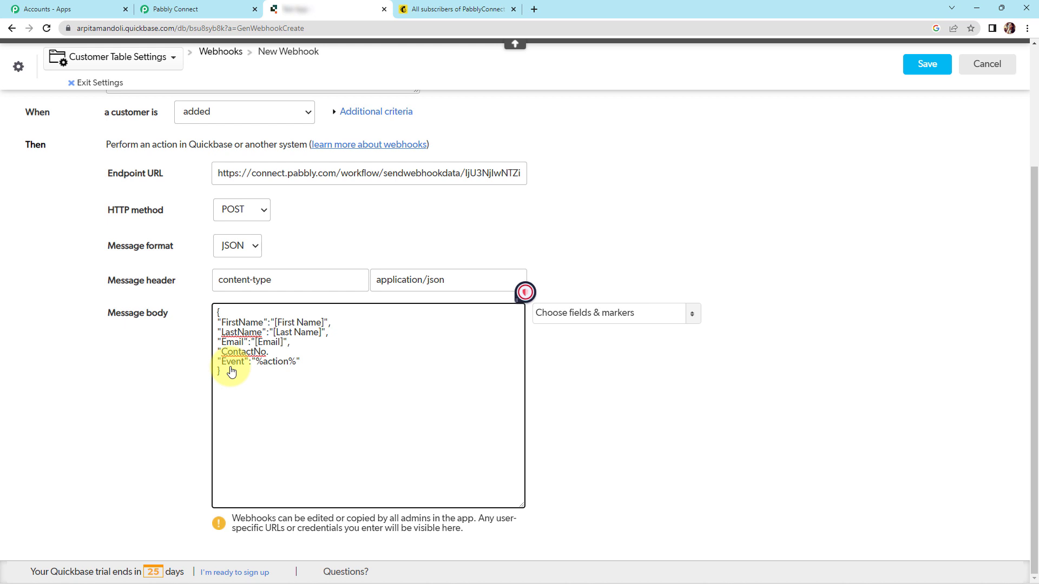
{"action": "left_click", "coordinate": [271, 352]}
{"action": "key", "text": "BackSpace"}
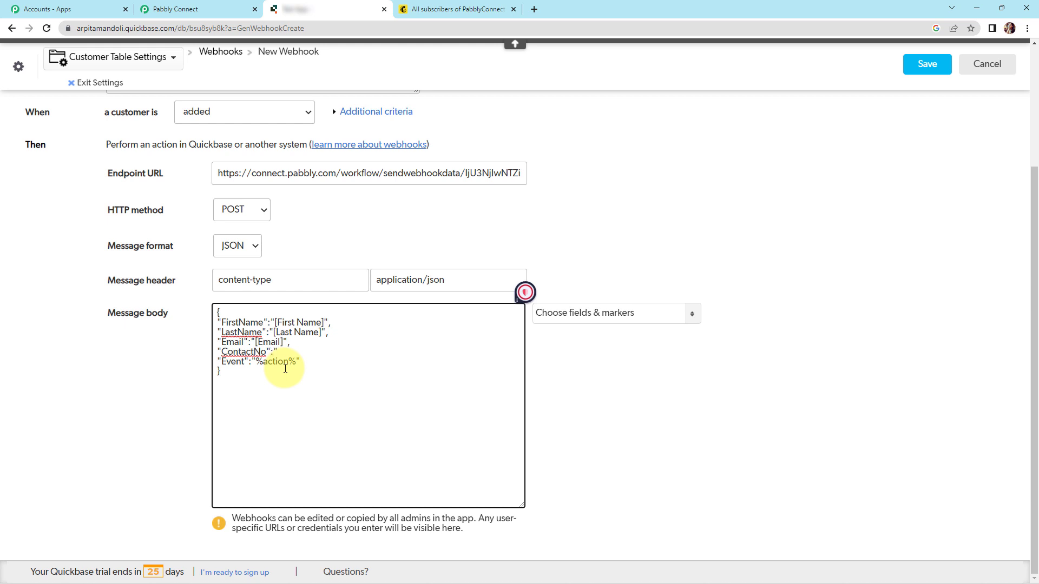
{"action": "left_click", "coordinate": [634, 314]}
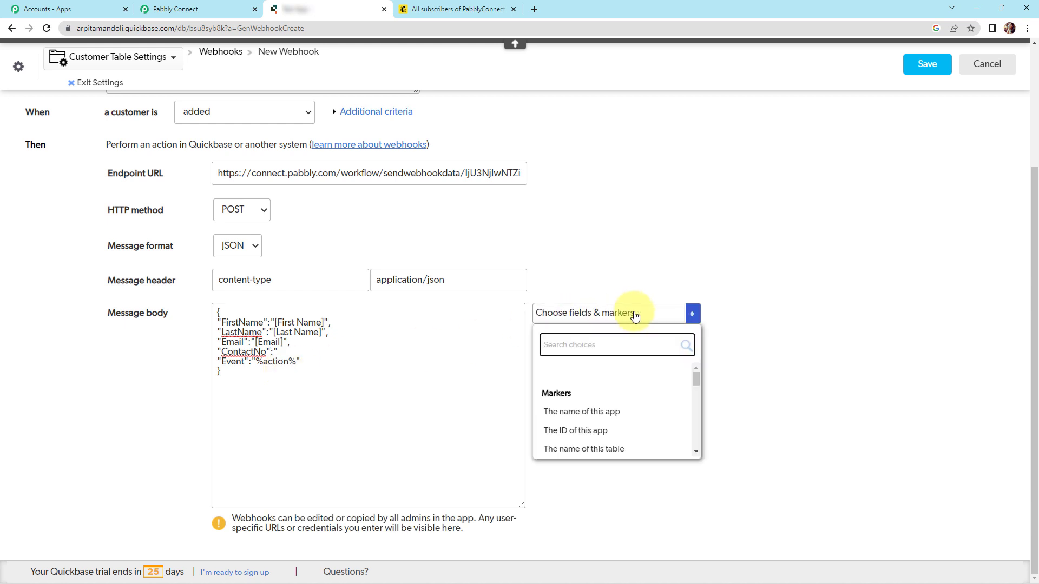
{"action": "type", "text": "mobi"}
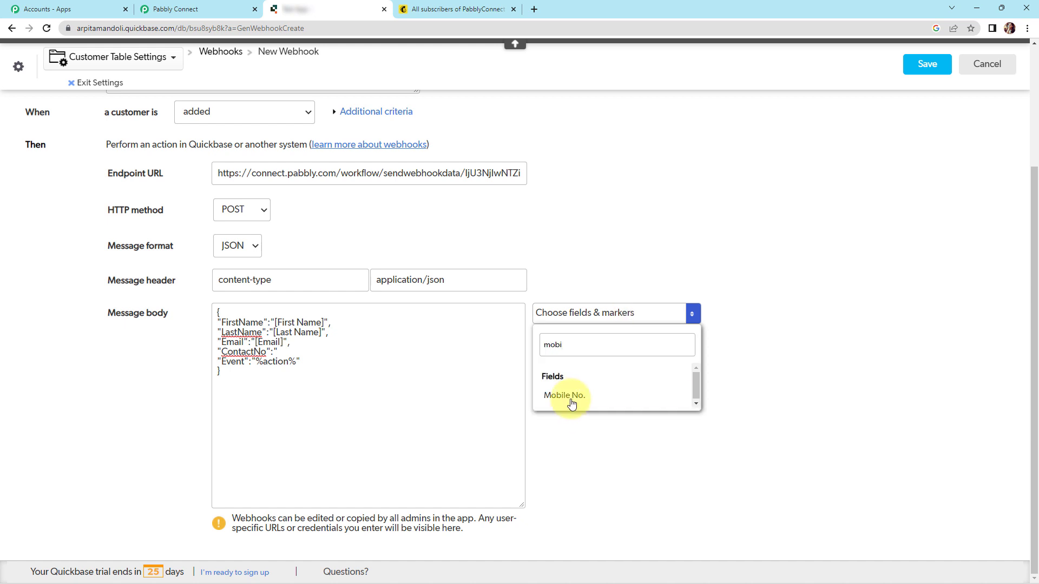
{"action": "left_click", "coordinate": [569, 401]}
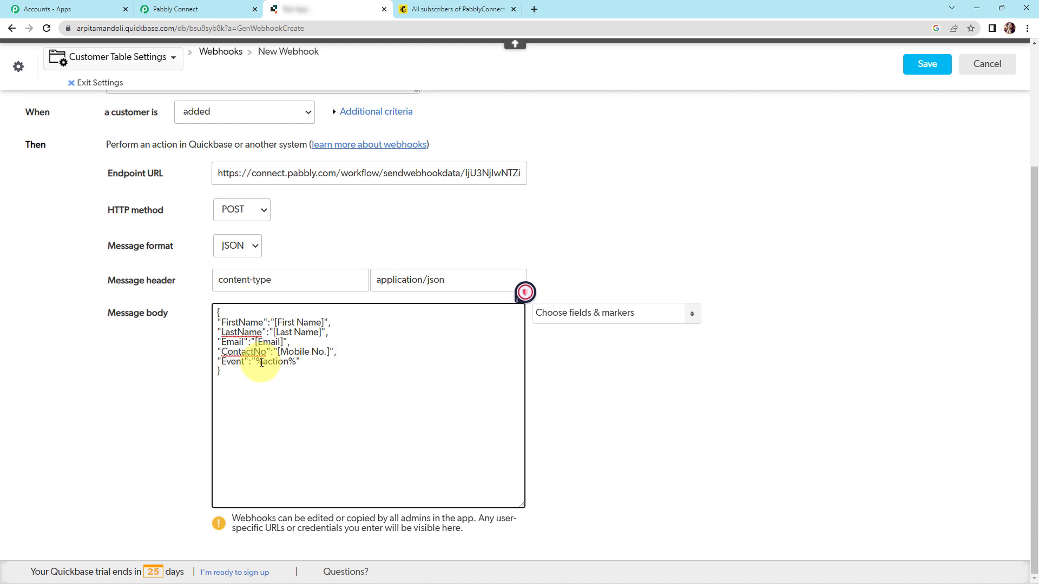
{"action": "left_click_drag", "start_coordinate": [221, 353], "coordinate": [326, 352]}
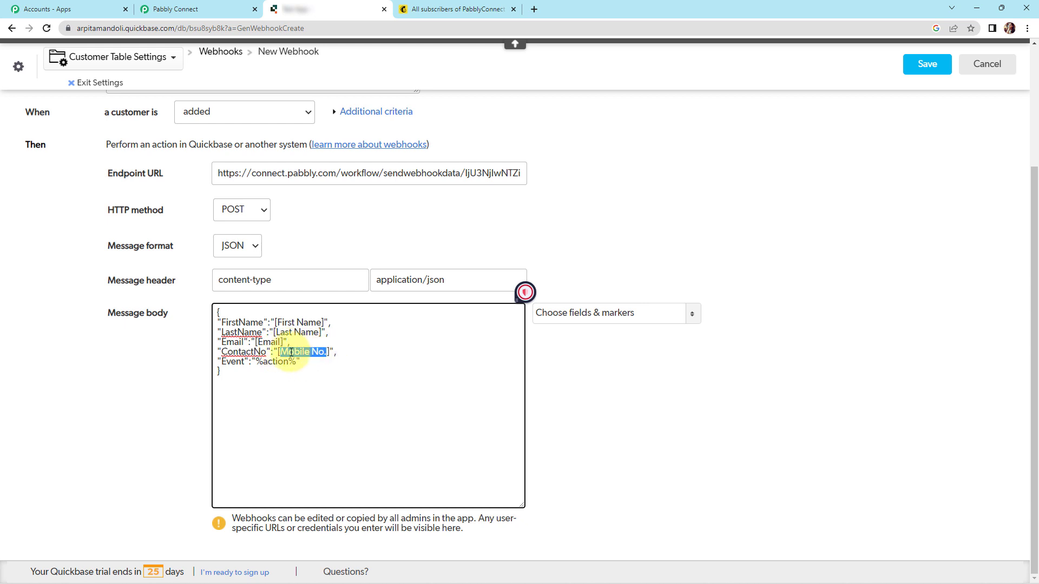
{"action": "left_click", "coordinate": [650, 401]}
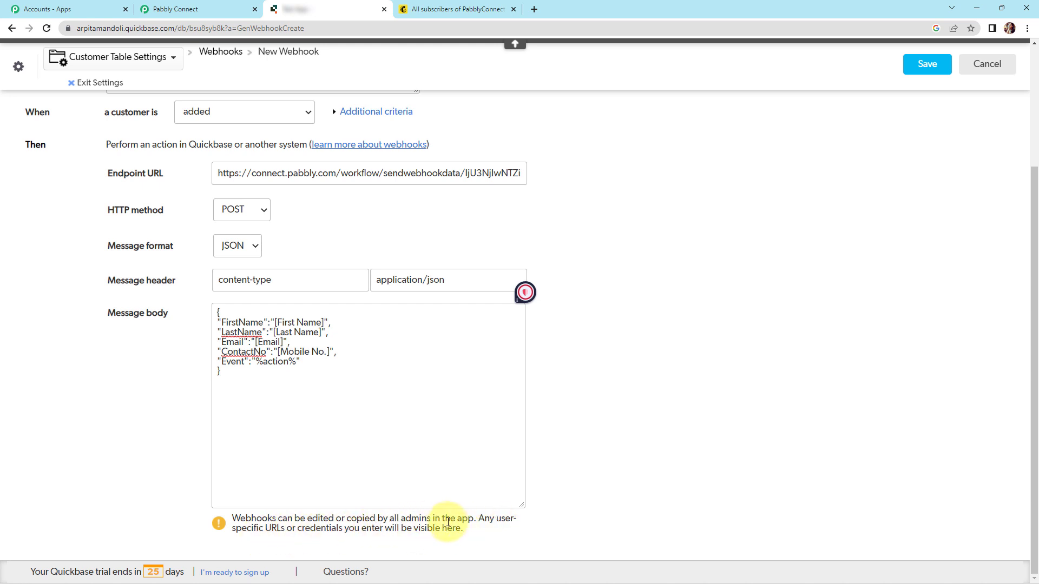
Save Webhook #2, which fires when Customer records are Added, and check Pabbly Connect's instructions
{"action": "left_click", "coordinate": [928, 65]}
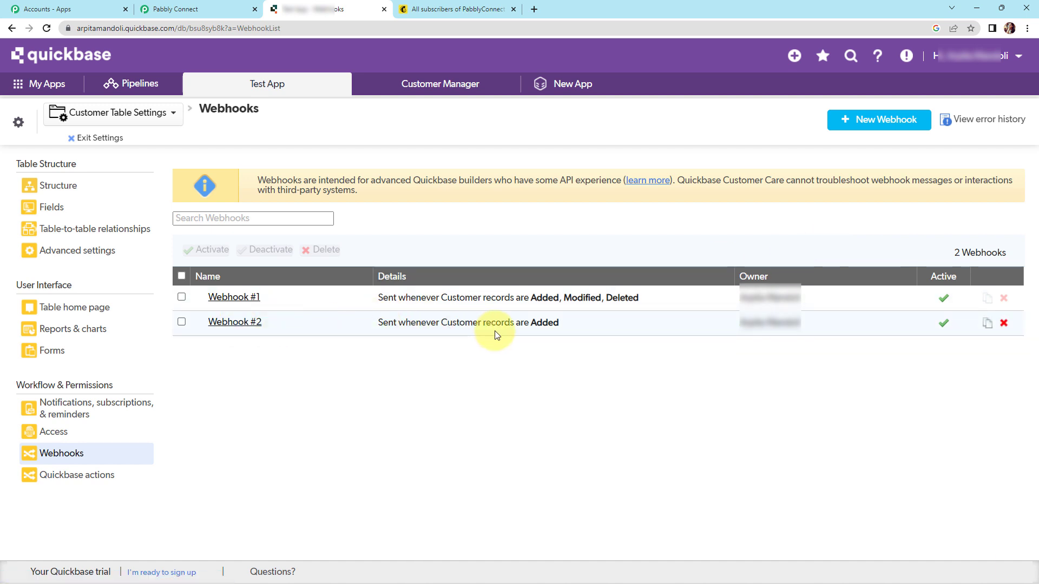
{"action": "left_click", "coordinate": [196, 10]}
{"action": "scroll", "coordinate": [514, 320], "scroll_direction": "down", "scroll_amount": 3}
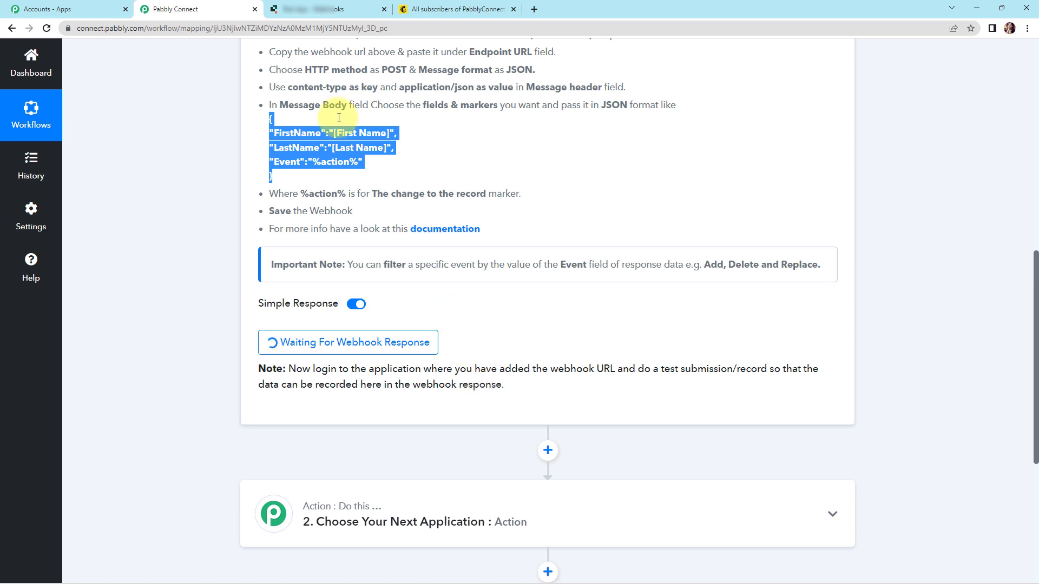
{"action": "left_click", "coordinate": [314, 8]}
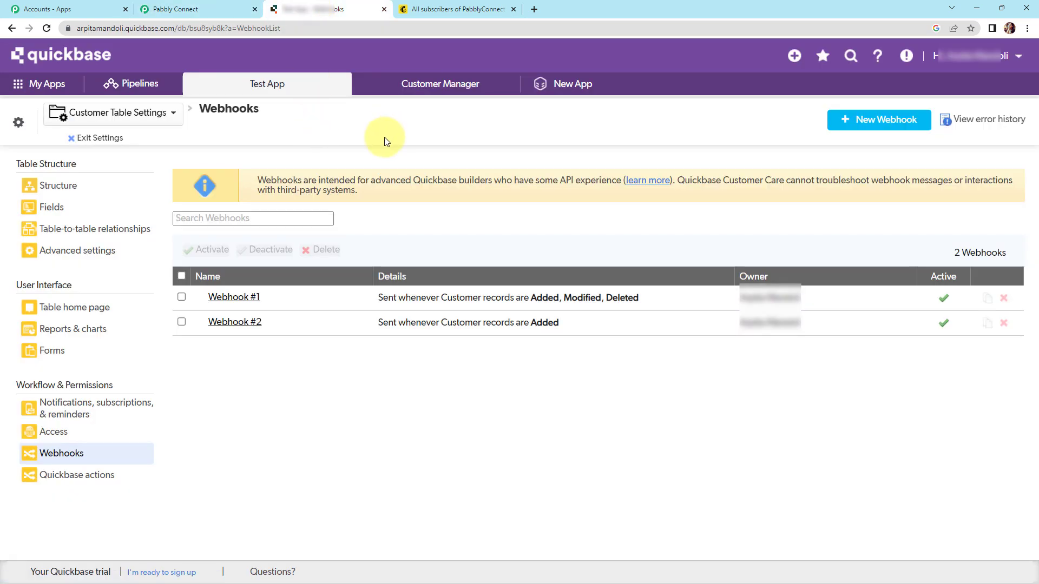
Create a new Customer record with First Name Test, Last Name Demo and a test email
{"action": "left_click", "coordinate": [795, 56]}
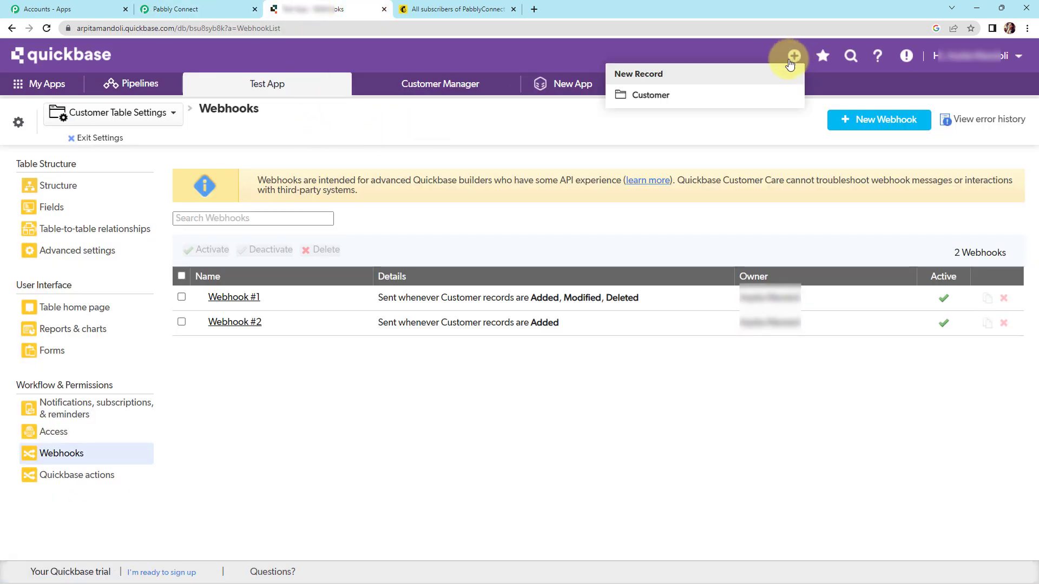
{"action": "left_click", "coordinate": [637, 98]}
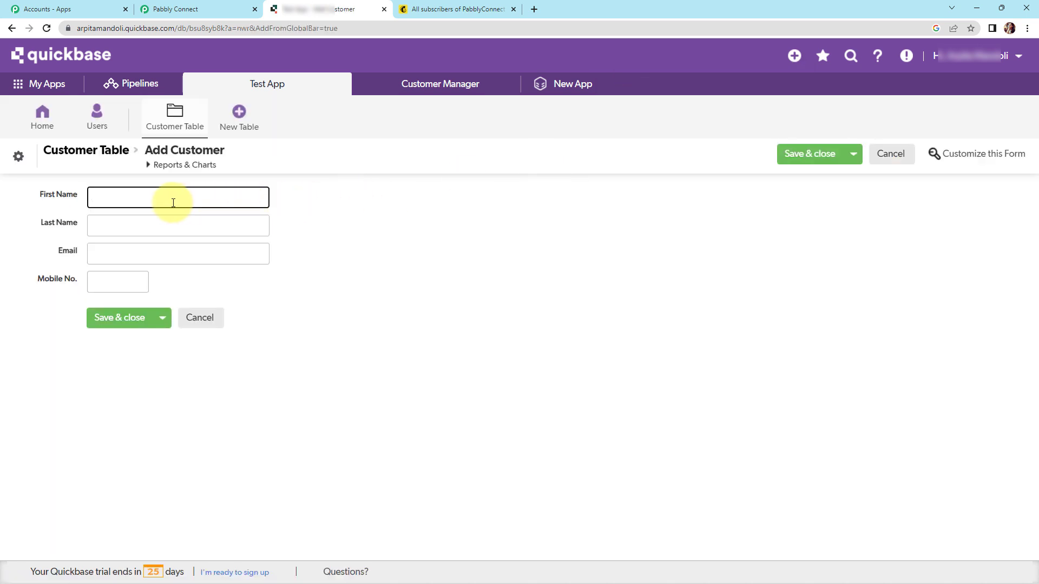
{"action": "left_click", "coordinate": [126, 196]}
{"action": "type", "text": "Test"}
{"action": "key", "text": "Tab"}
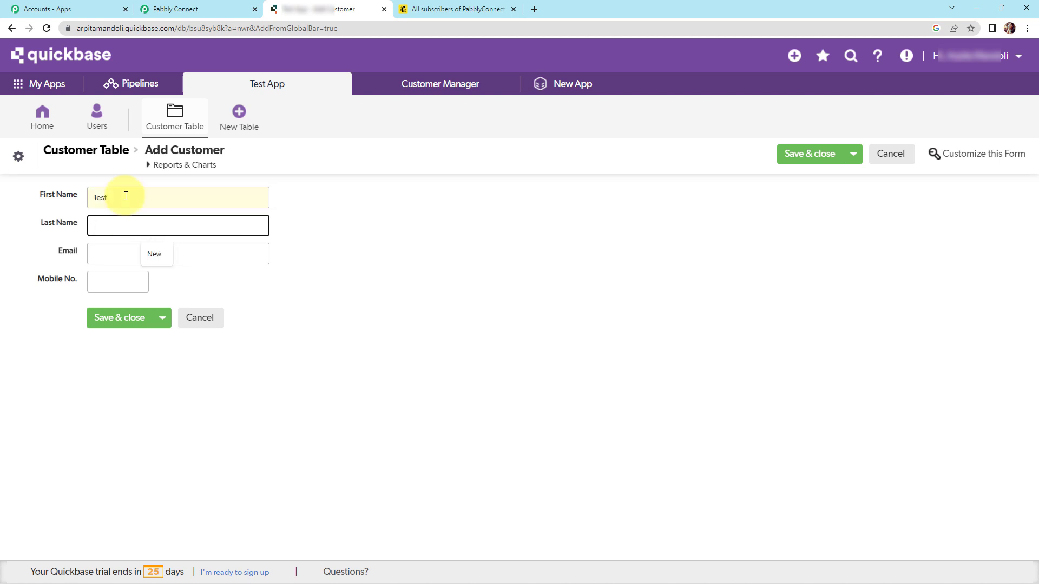
{"action": "type", "text": "Demo"}
{"action": "key", "text": "Tab"}
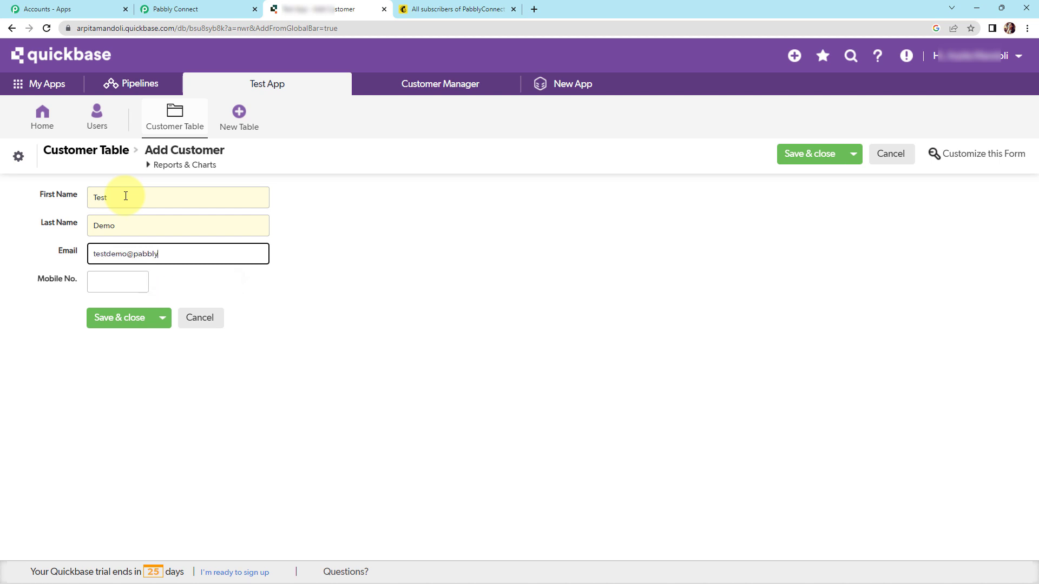
Fill the suggested mobile number, save the customer, and return to the Customer Table
{"action": "left_click", "coordinate": [121, 280]}
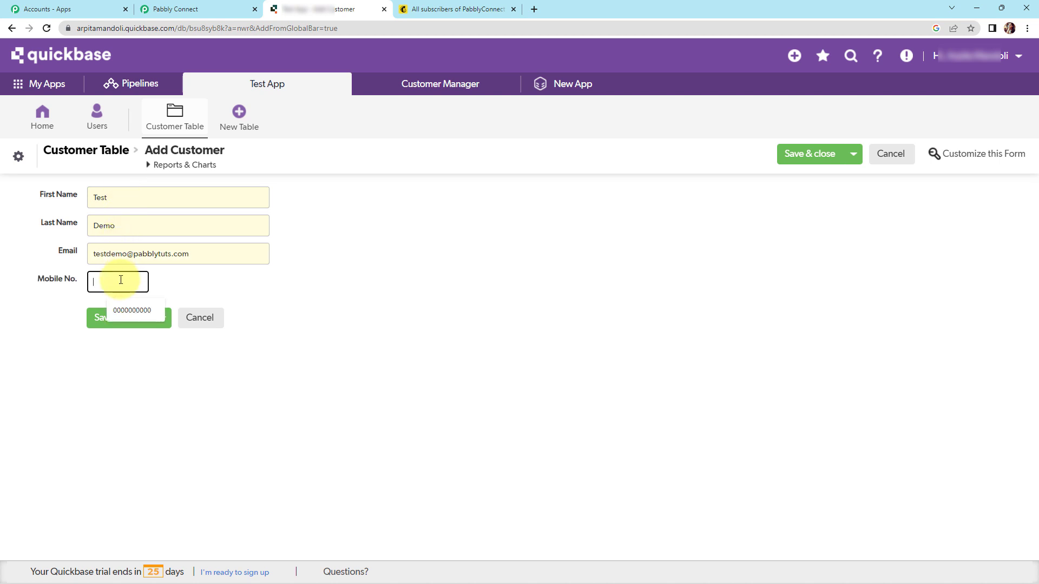
{"action": "left_click", "coordinate": [126, 309]}
{"action": "left_click", "coordinate": [123, 321]}
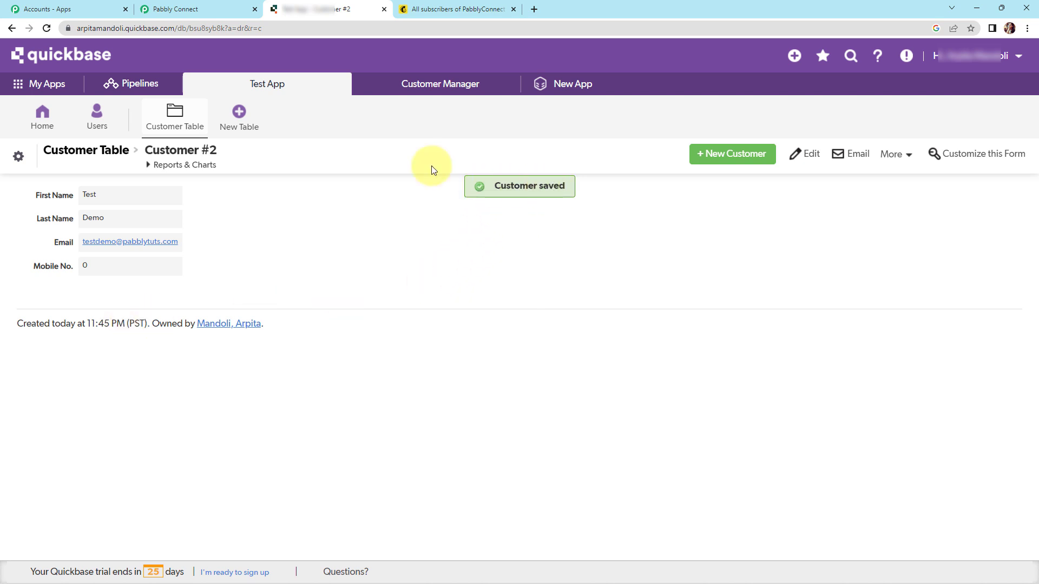
{"action": "left_click", "coordinate": [178, 123]}
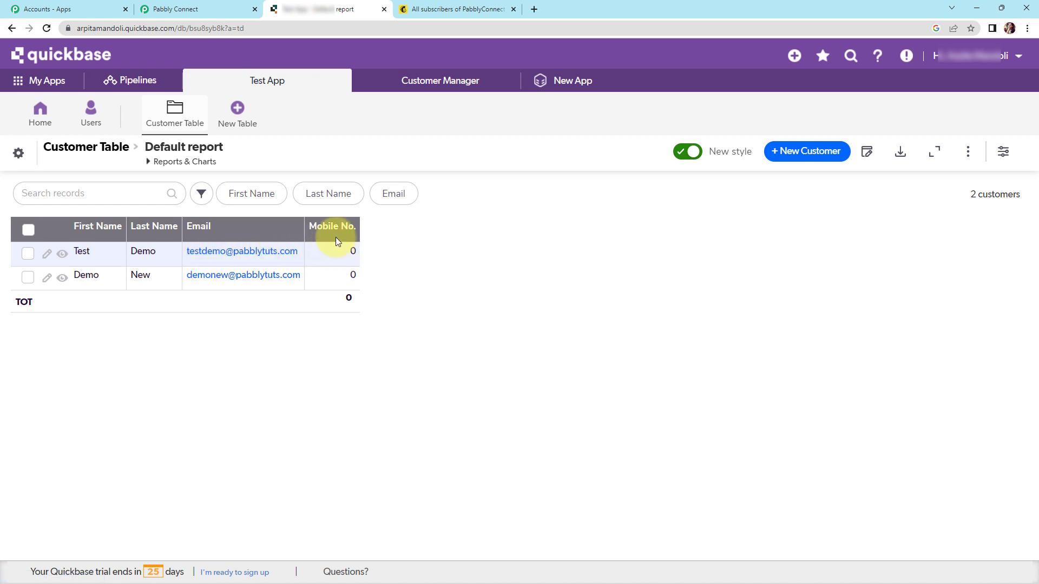
Return to the Pabbly Connect workflow and scroll past the received Test Demo response
{"action": "left_click", "coordinate": [201, 9]}
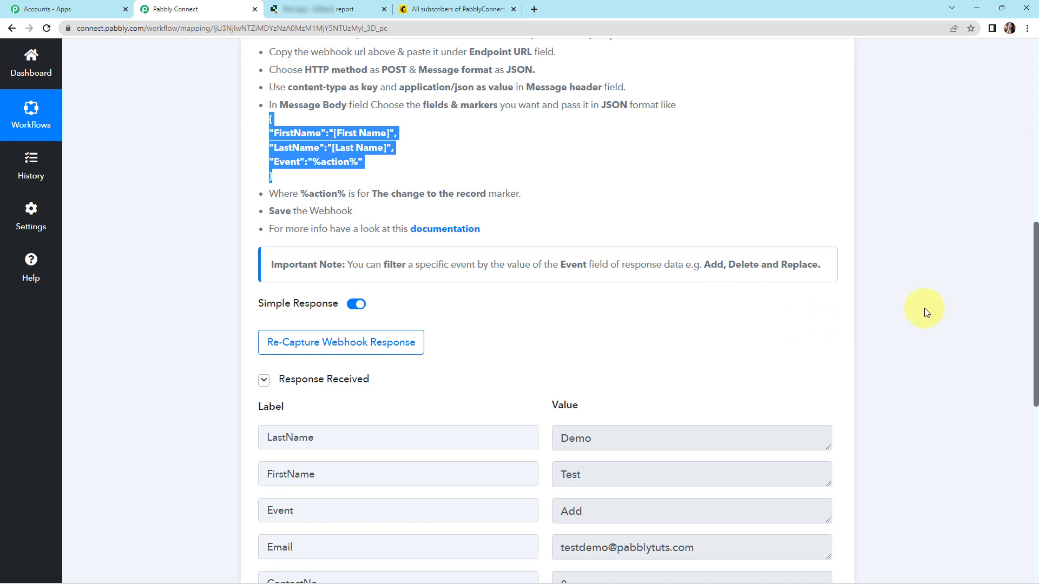
{"action": "scroll", "coordinate": [923, 309], "scroll_direction": "down", "scroll_amount": 5}
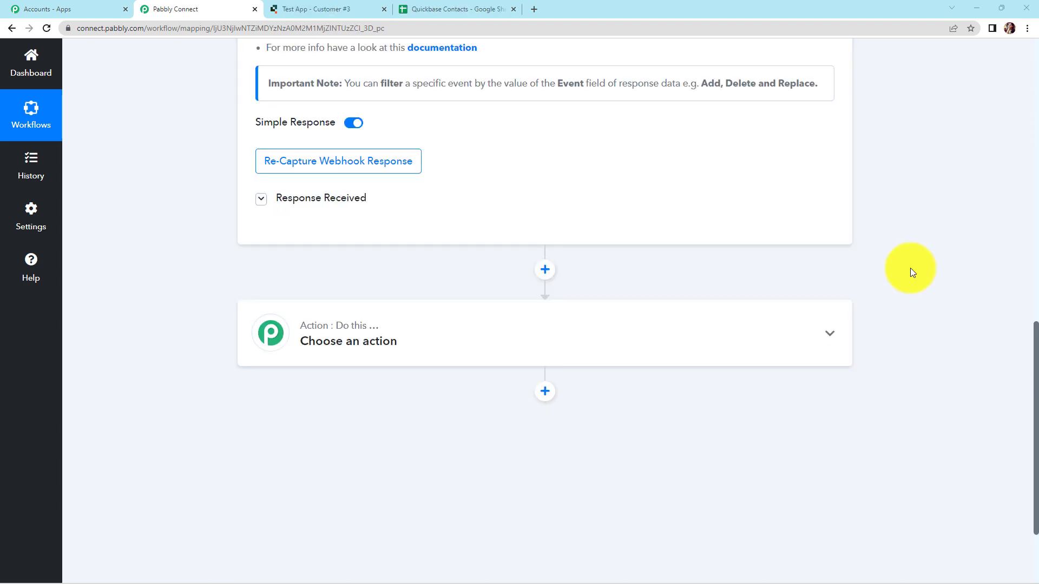
Set the action step to Google Sheets with the Add New Row event
{"action": "left_click", "coordinate": [379, 342]}
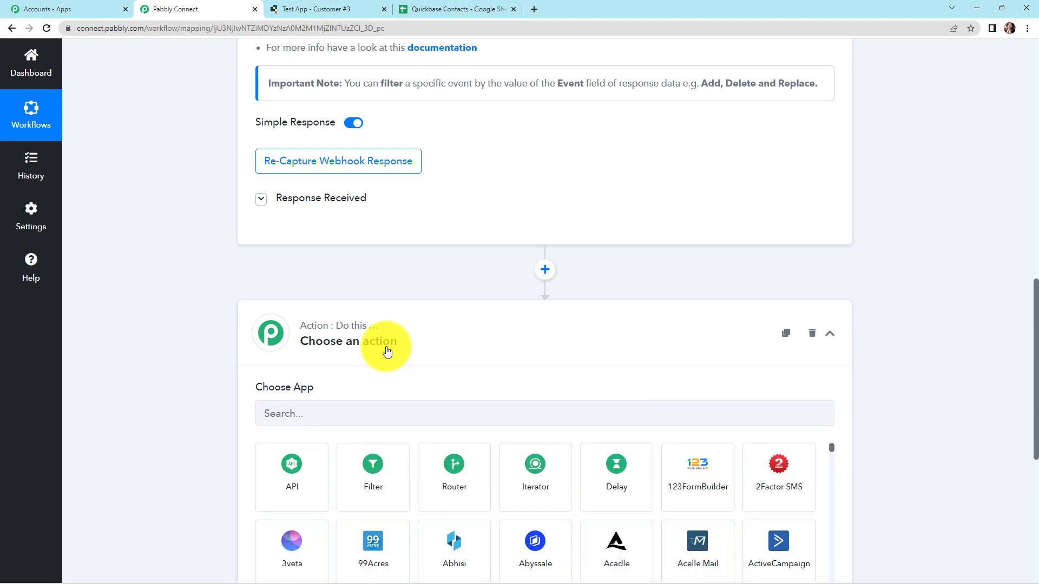
{"action": "left_click", "coordinate": [382, 422]}
{"action": "type", "text": "google"}
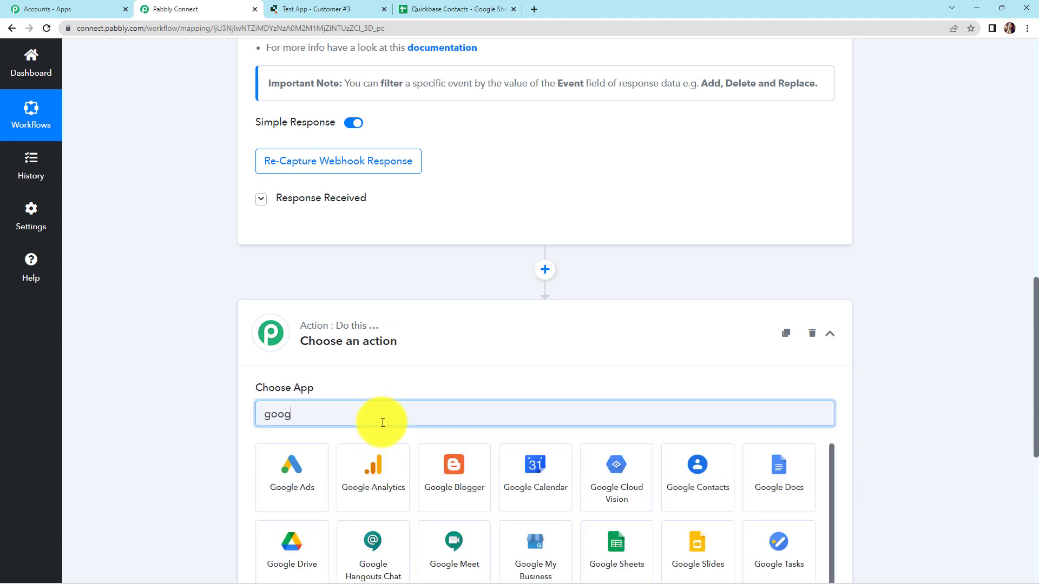
{"action": "left_click", "coordinate": [627, 547]}
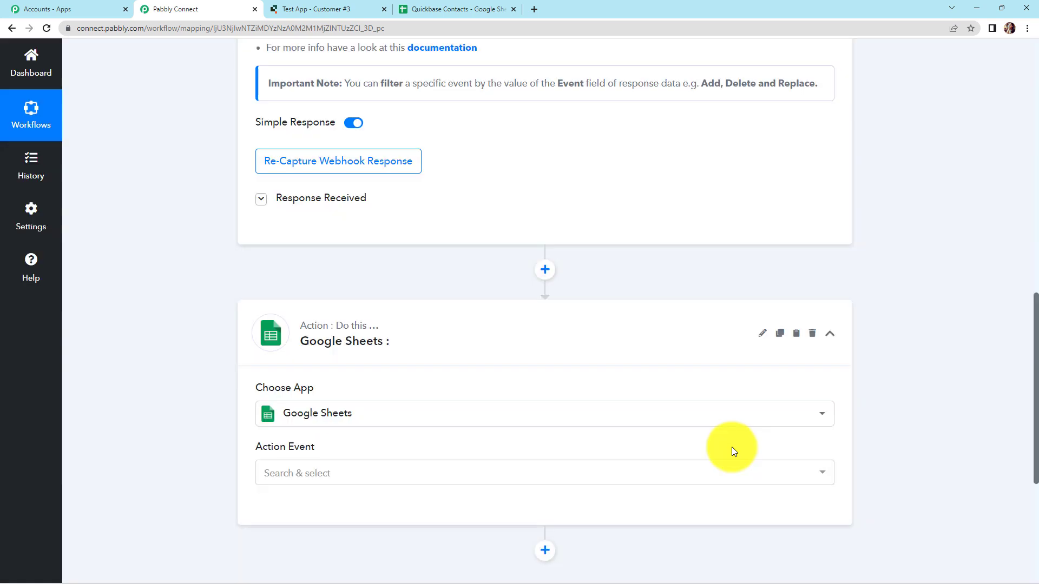
{"action": "scroll", "coordinate": [732, 447], "scroll_direction": "down", "scroll_amount": 4}
{"action": "left_click", "coordinate": [303, 267]}
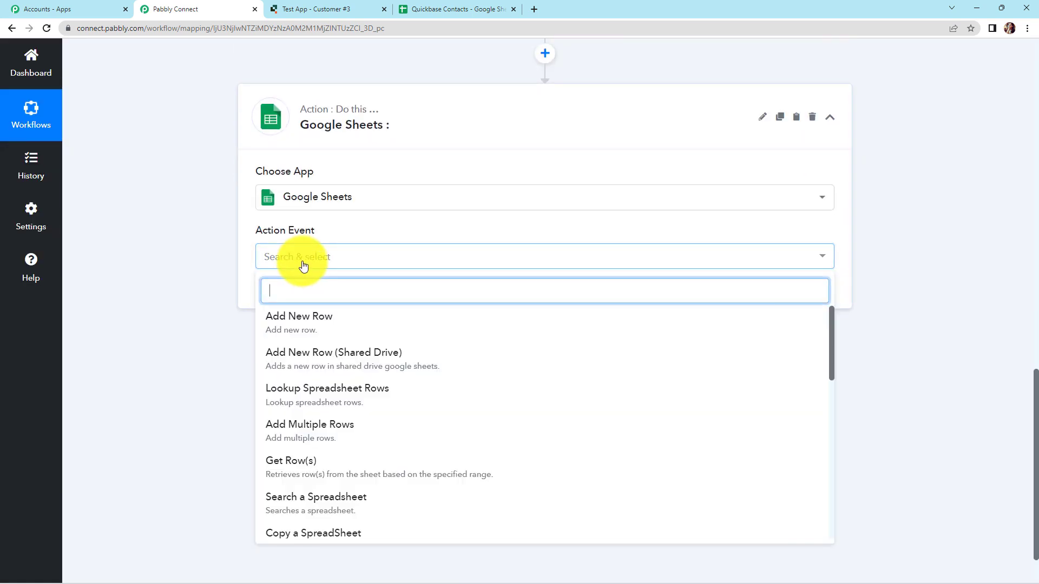
{"action": "left_click", "coordinate": [310, 327]}
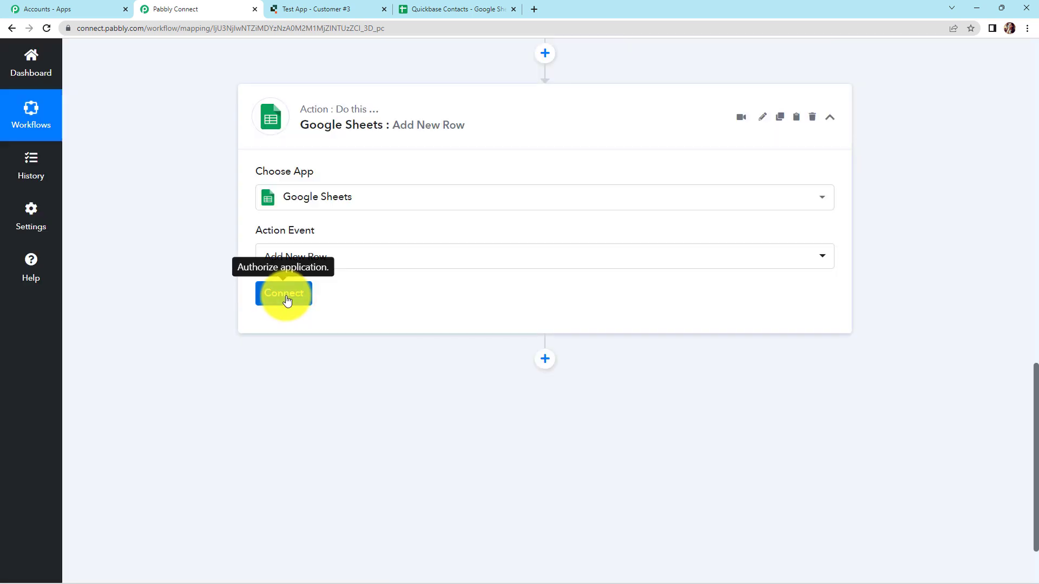
Create a new Google Sheets connection and begin Google sign-in
{"action": "left_click", "coordinate": [285, 295]}
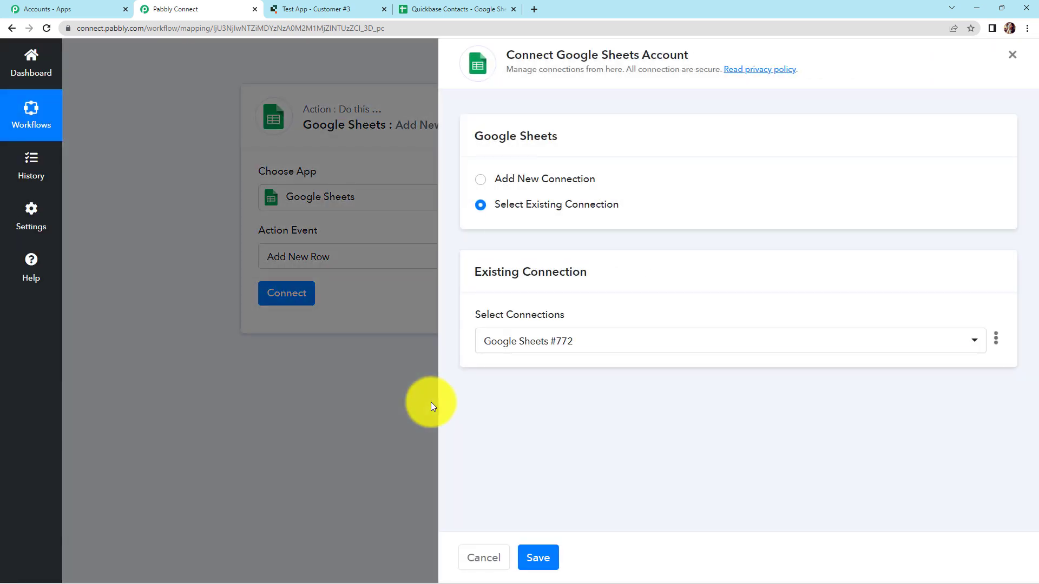
{"action": "left_click", "coordinate": [483, 181]}
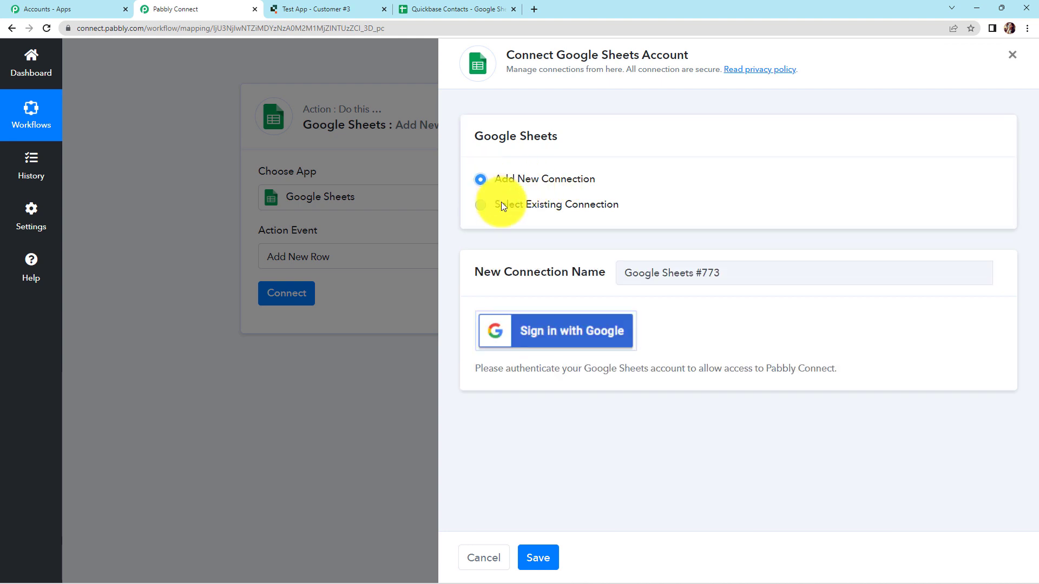
{"action": "left_click", "coordinate": [575, 341]}
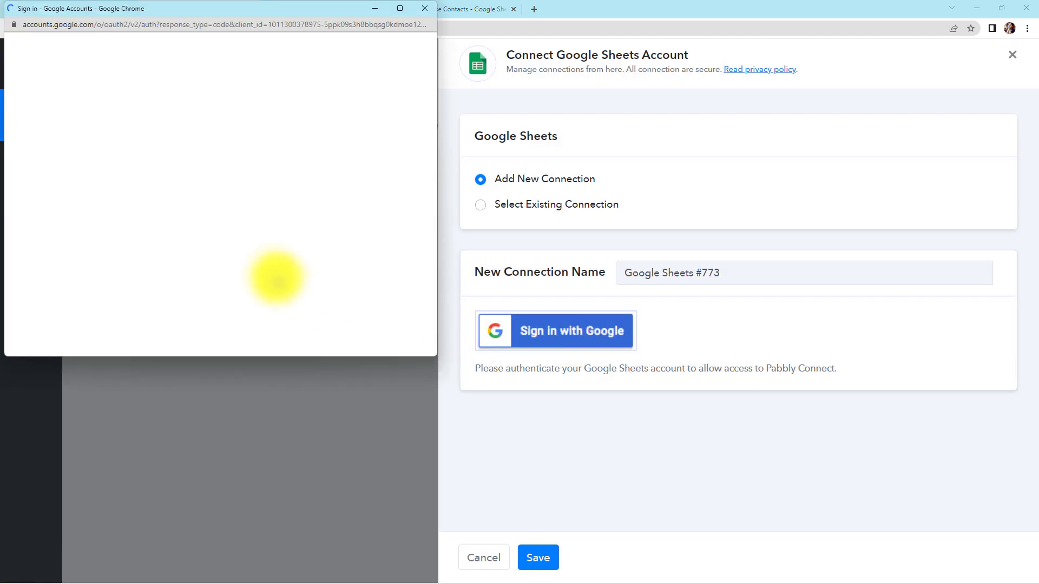
Choose the Google account and allow Pabbly Connect access to Google Sheets
{"action": "left_click", "coordinate": [180, 219]}
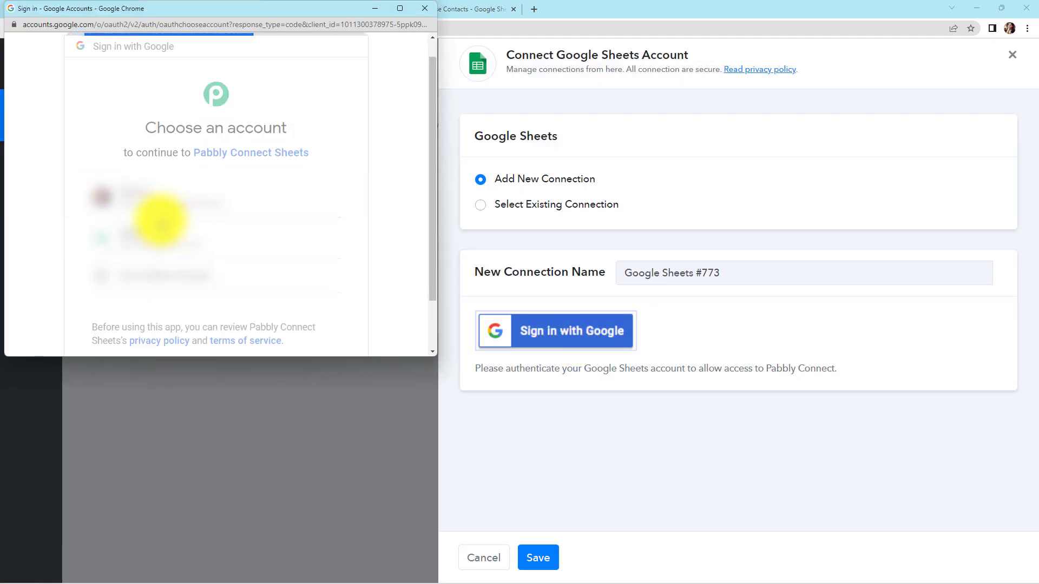
{"action": "scroll", "coordinate": [152, 263], "scroll_direction": "down", "scroll_amount": 4}
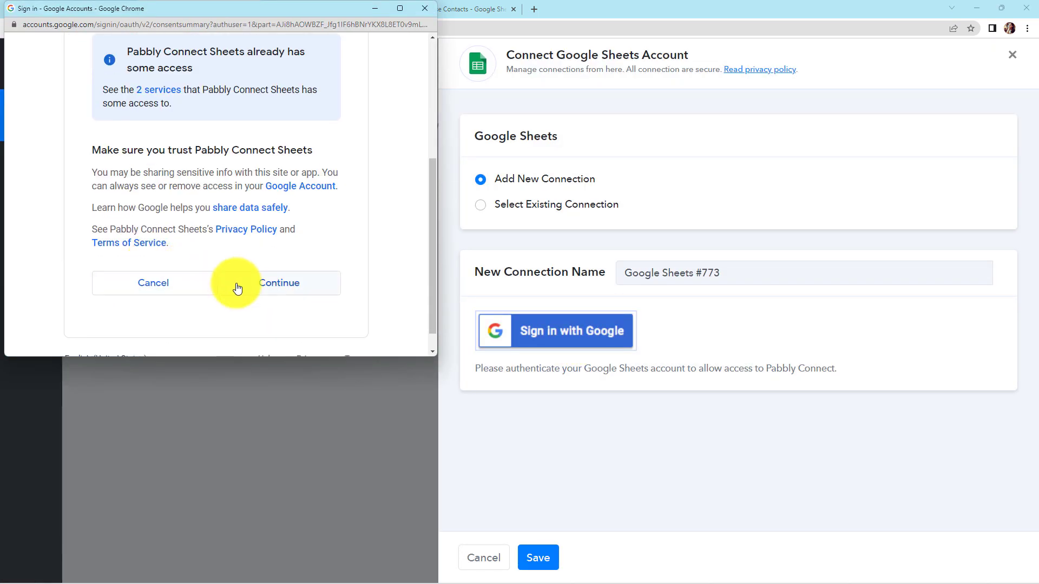
{"action": "left_click", "coordinate": [279, 283]}
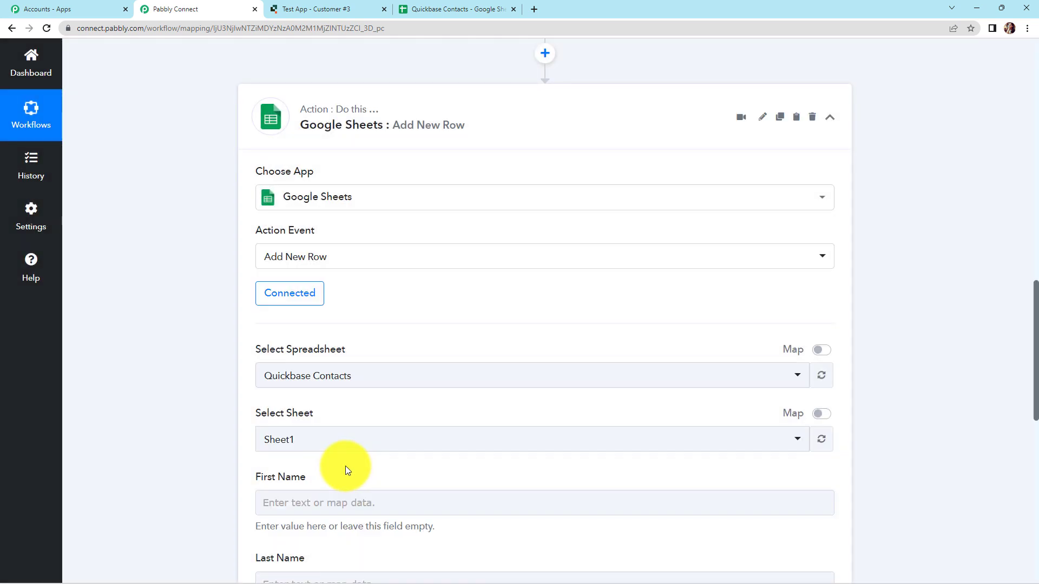
Select Quickbase Contacts as the target spreadsheet, then view that sheet
{"action": "scroll", "coordinate": [354, 371], "scroll_direction": "down", "scroll_amount": 4}
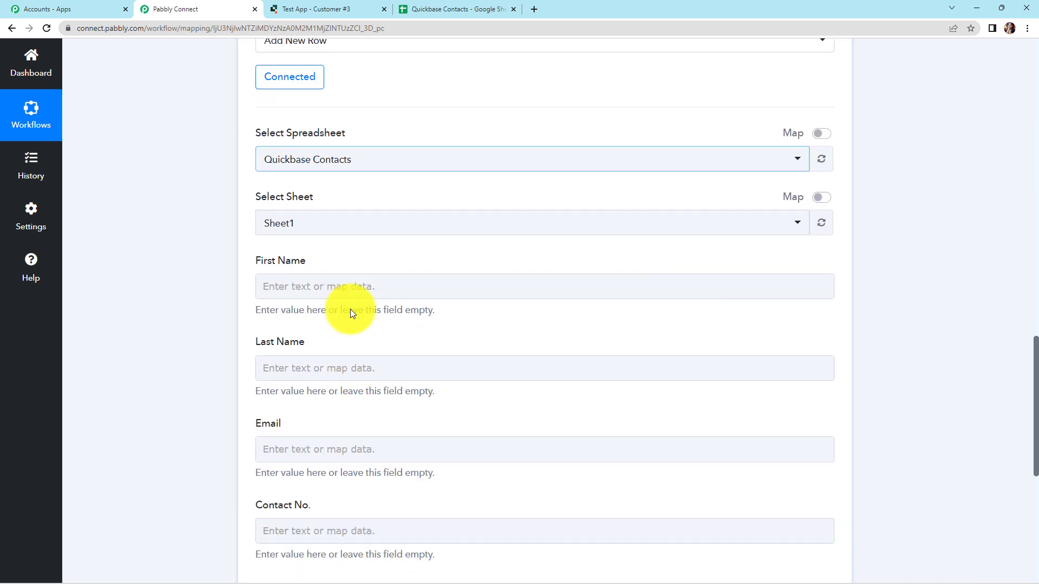
{"action": "scroll", "coordinate": [340, 466], "scroll_direction": "up", "scroll_amount": 1}
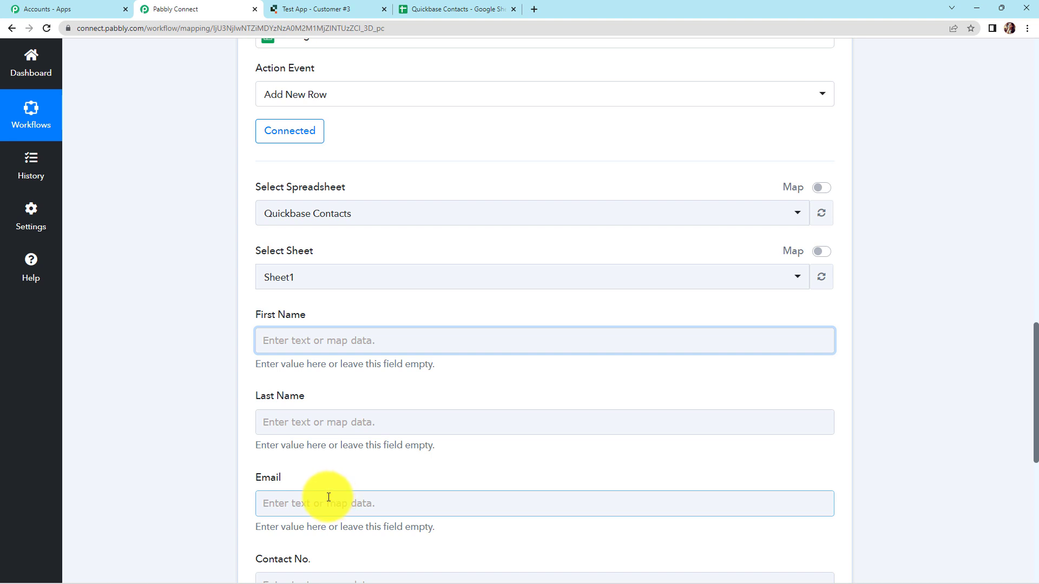
{"action": "left_click", "coordinate": [365, 219]}
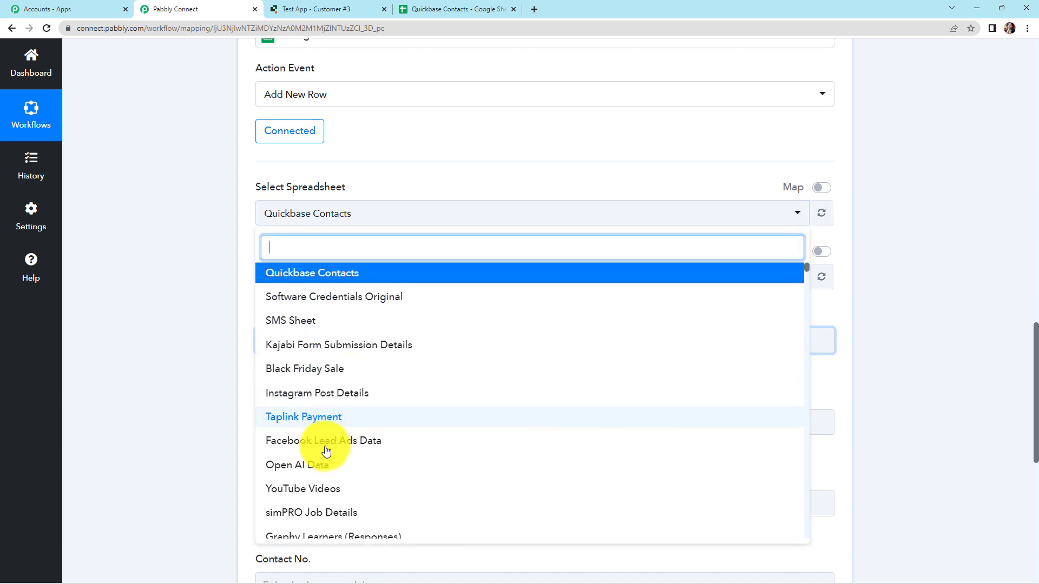
{"action": "left_click", "coordinate": [194, 268]}
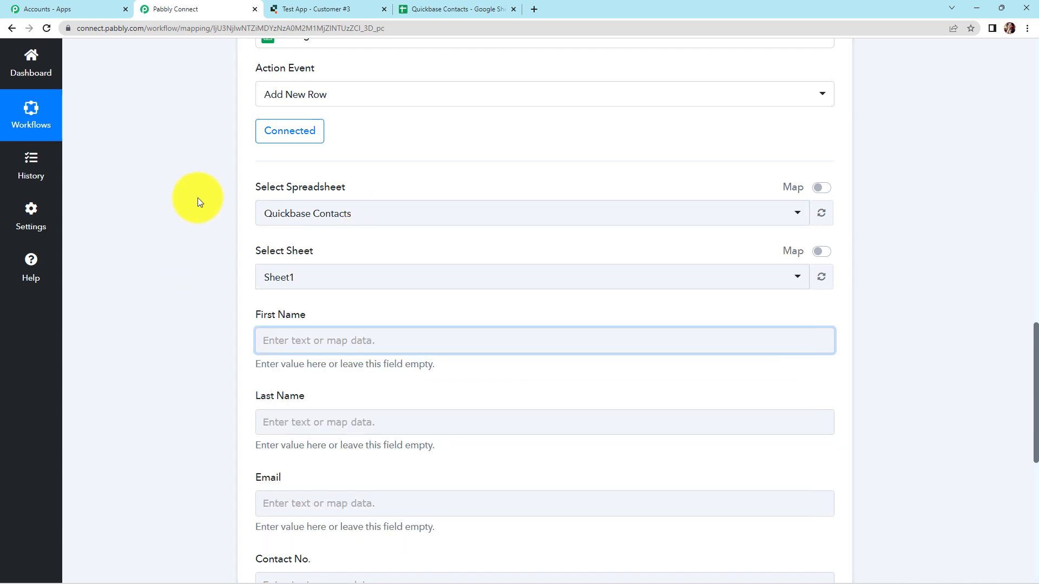
{"action": "left_click", "coordinate": [445, 10]}
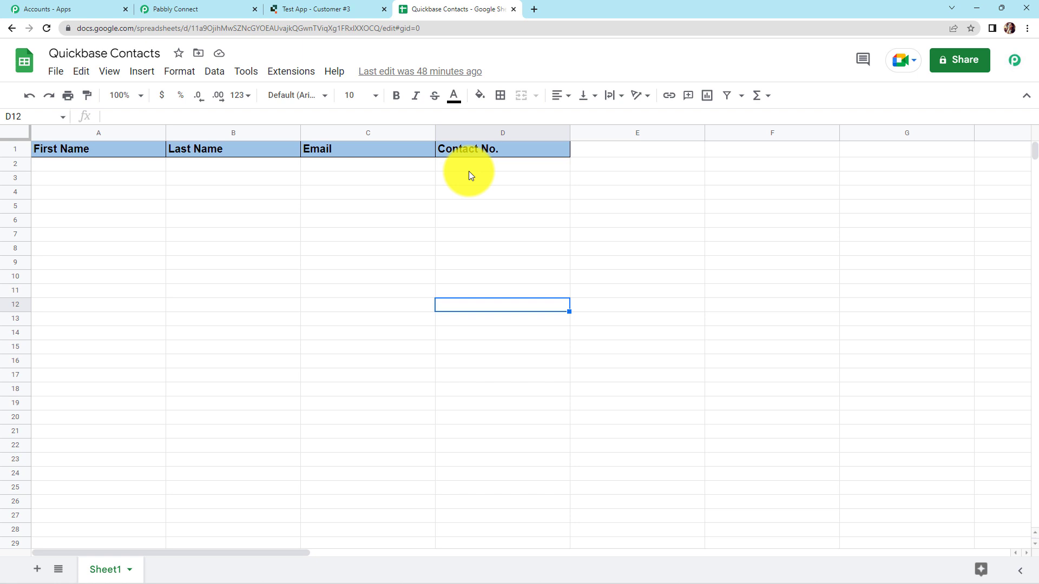
Go back to Pabbly Connect after checking the First Name, Last Name, Email and Contact No. headers
{"action": "left_click", "coordinate": [192, 8]}
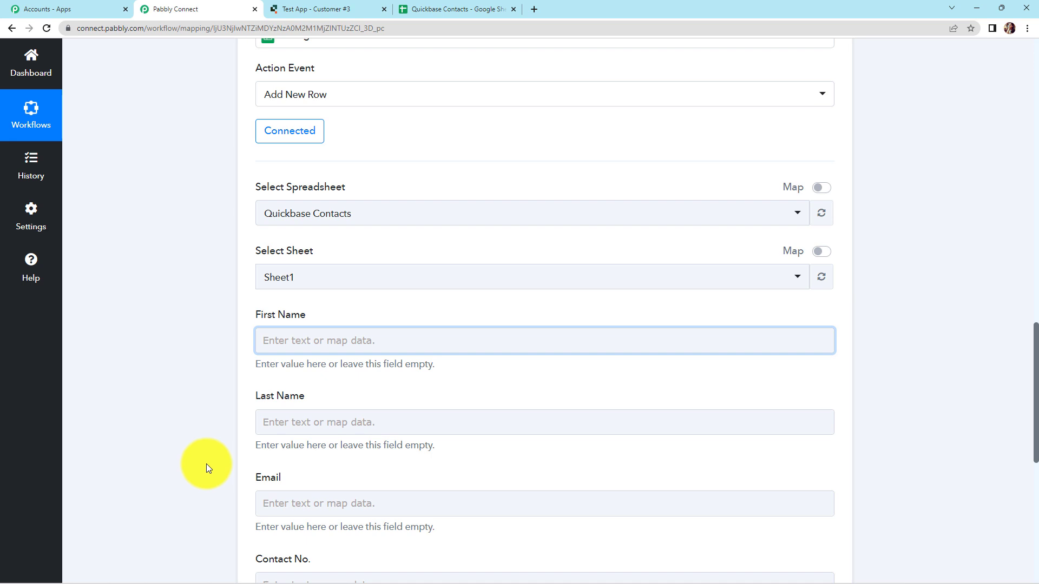
Map the webhook's FirstName and LastName values into the First Name and Last Name columns
{"action": "scroll", "coordinate": [205, 438], "scroll_direction": "down", "scroll_amount": 2}
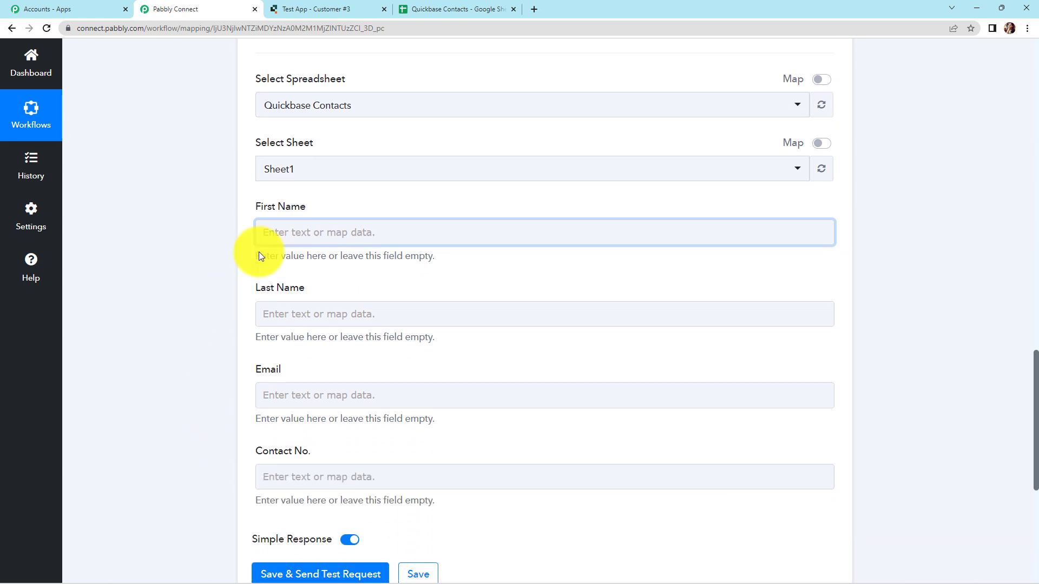
{"action": "left_click", "coordinate": [287, 230]}
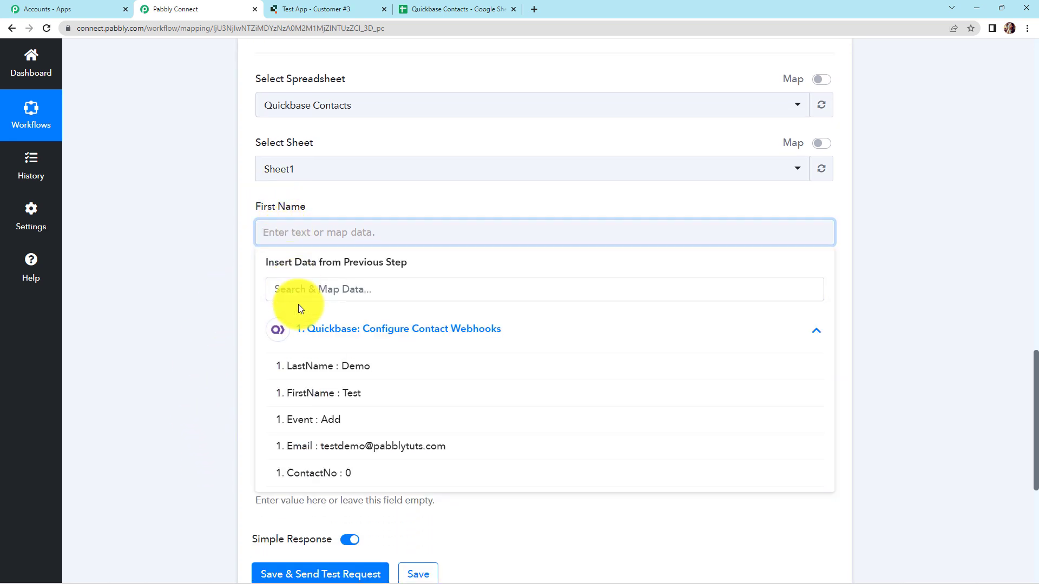
{"action": "left_click", "coordinate": [315, 394]}
{"action": "left_click", "coordinate": [203, 356]}
{"action": "scroll", "coordinate": [203, 356], "scroll_direction": "down", "scroll_amount": 2}
{"action": "left_click", "coordinate": [291, 220]}
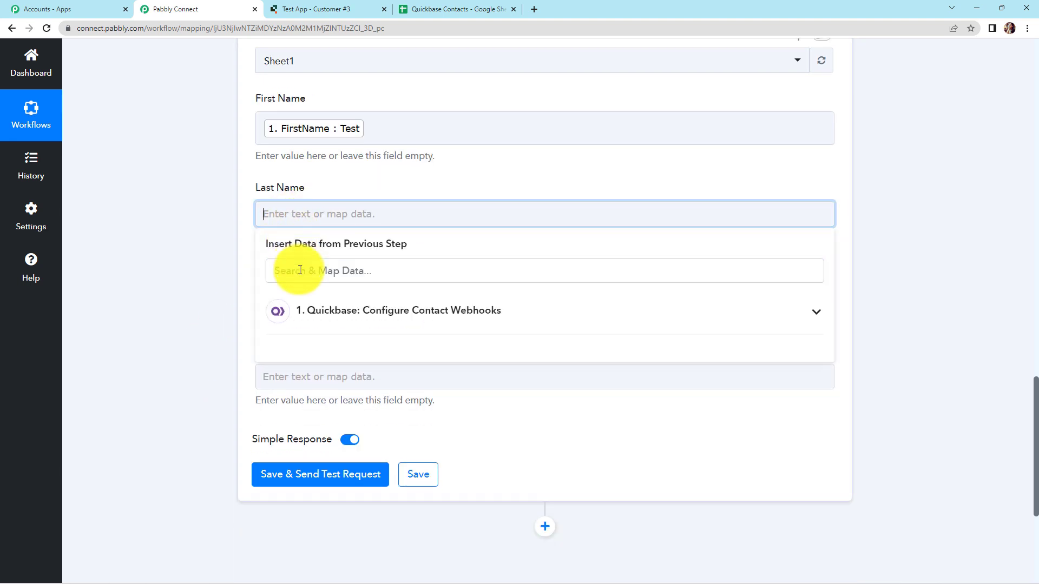
{"action": "left_click", "coordinate": [302, 313]}
{"action": "left_click", "coordinate": [303, 348]}
{"action": "left_click", "coordinate": [203, 324]}
Map the webhook's Email and ContactNo values into the Email and Contact No. columns
{"action": "scroll", "coordinate": [203, 324], "scroll_direction": "down", "scroll_amount": 3}
{"action": "left_click", "coordinate": [325, 140]}
{"action": "left_click", "coordinate": [336, 239]}
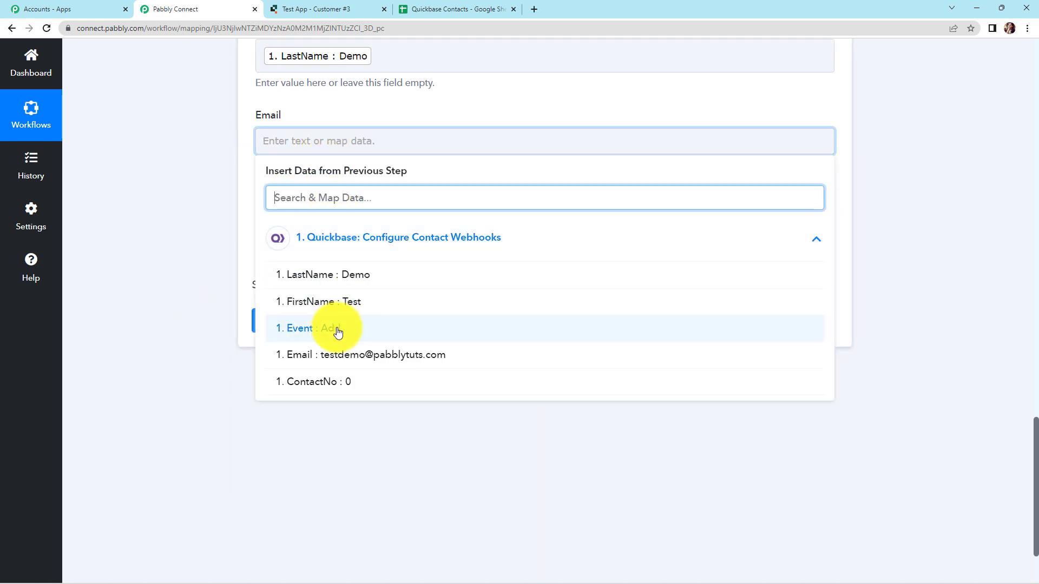
{"action": "left_click", "coordinate": [336, 327]}
{"action": "left_click", "coordinate": [189, 258]}
{"action": "left_click", "coordinate": [325, 233]}
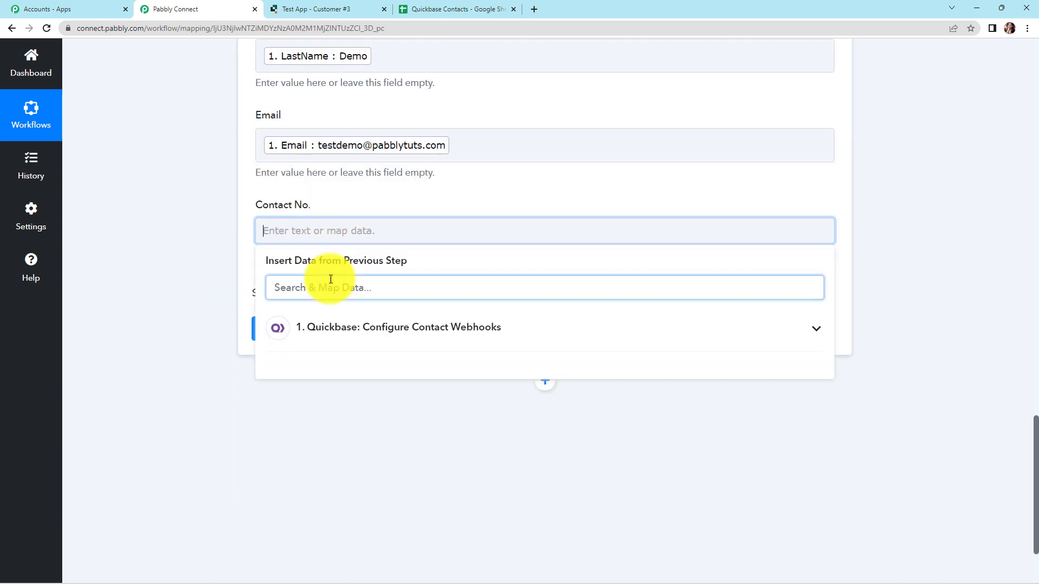
{"action": "left_click", "coordinate": [336, 342]}
{"action": "left_click", "coordinate": [336, 471]}
{"action": "left_click", "coordinate": [202, 382]}
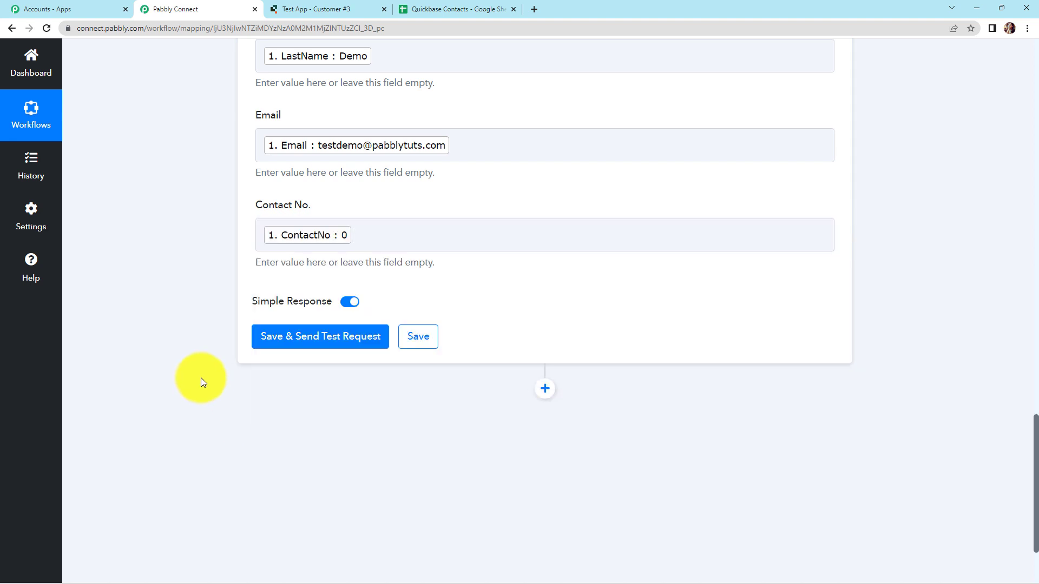
Save the action, send a test row, and view the Quickbase Contacts spreadsheet
{"action": "left_click", "coordinate": [322, 340]}
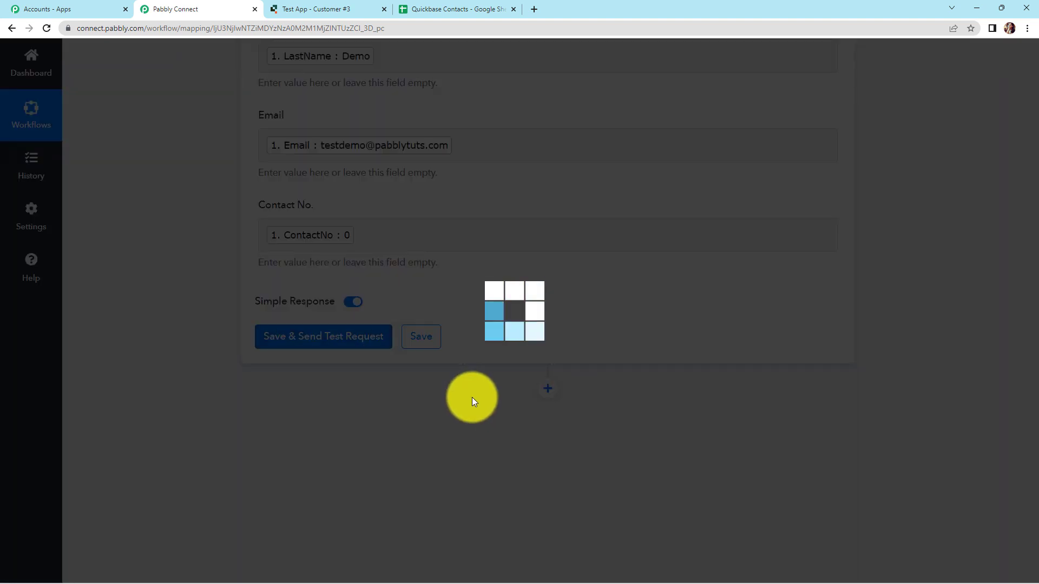
{"action": "scroll", "coordinate": [887, 319], "scroll_direction": "down", "scroll_amount": 2}
{"action": "scroll", "coordinate": [888, 324], "scroll_direction": "down", "scroll_amount": 1}
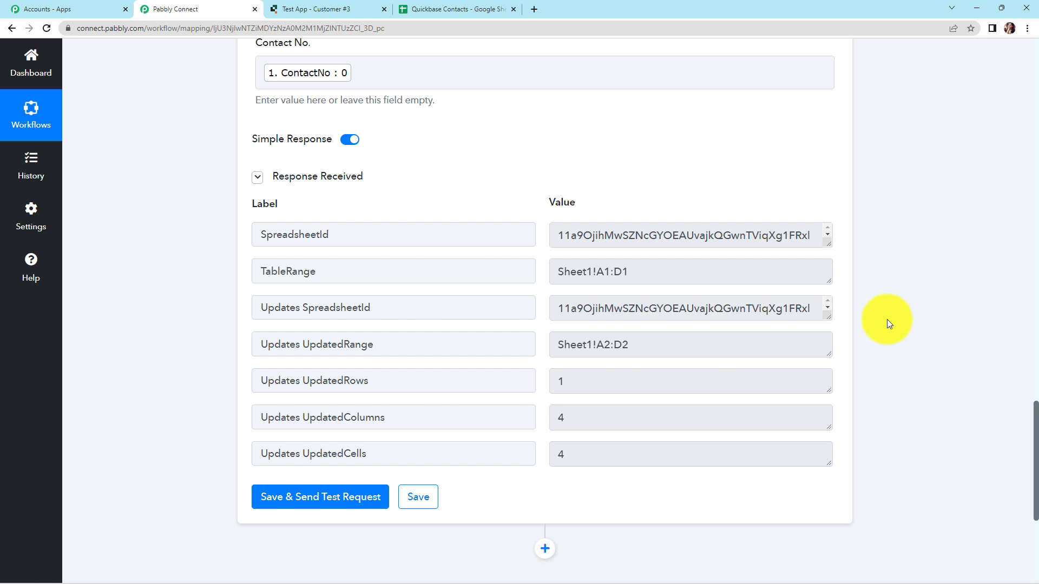
{"action": "left_click", "coordinate": [456, 9]}
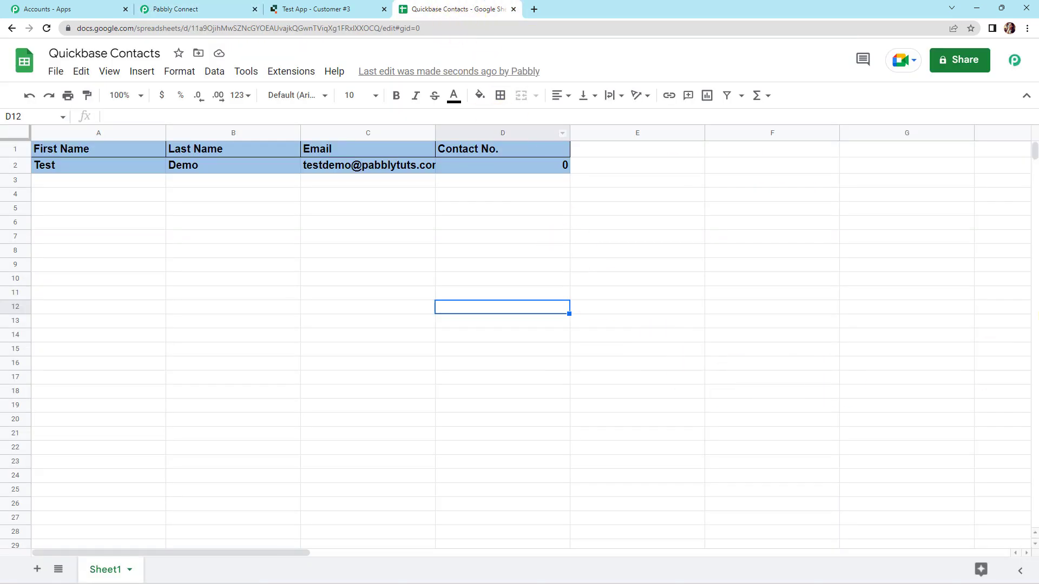
Reset row 2's fill to white in the sheet, then return to the Quickbase customer record
{"action": "left_click", "coordinate": [17, 165]}
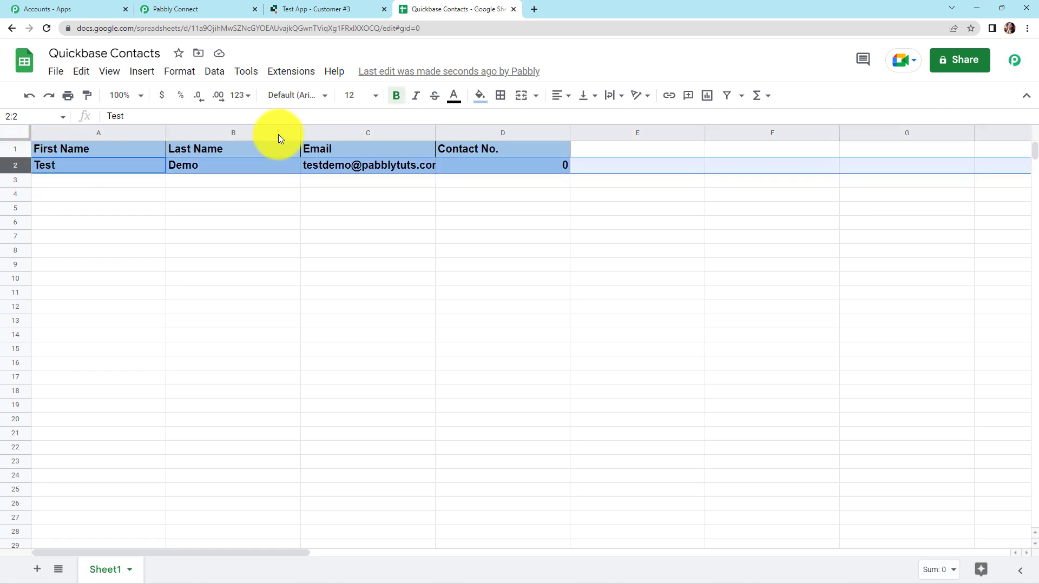
{"action": "left_click", "coordinate": [480, 96]}
{"action": "left_click", "coordinate": [501, 276]}
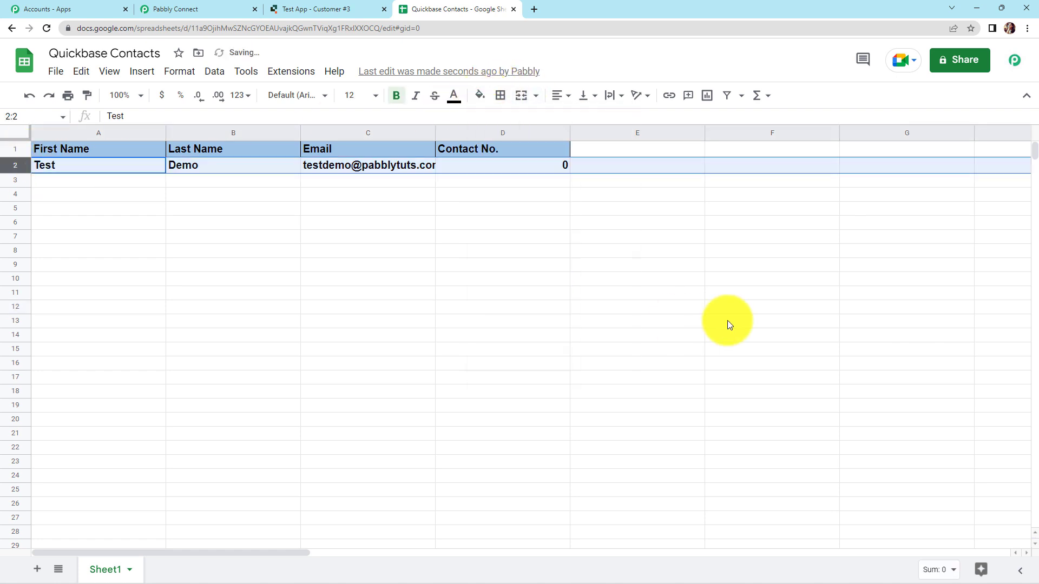
{"action": "left_click", "coordinate": [728, 324]}
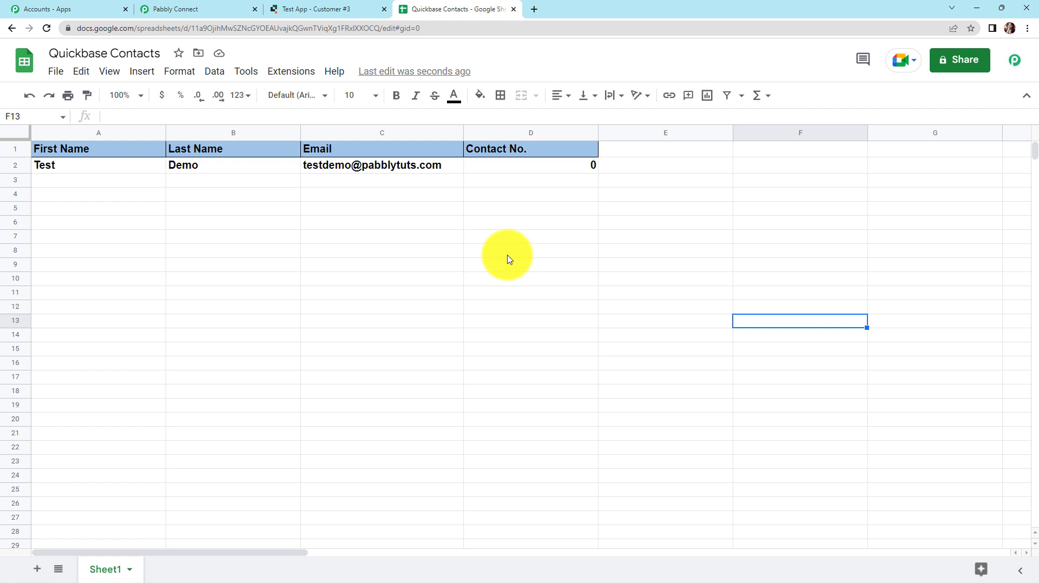
{"action": "left_click", "coordinate": [314, 8]}
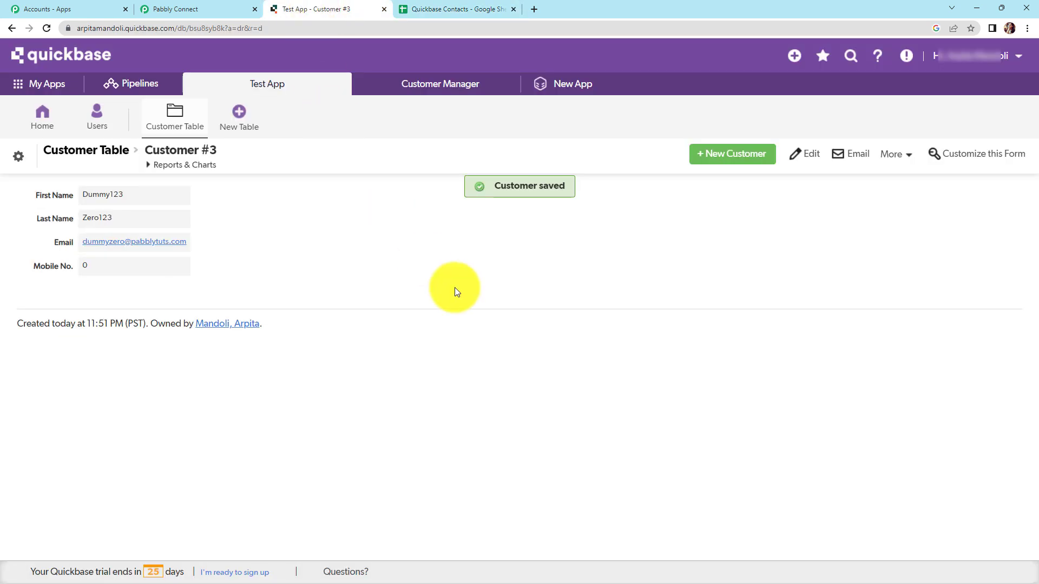
Add a test customer with first name, last name, email and the suggested mobile number, and save it
{"action": "left_click", "coordinate": [712, 156]}
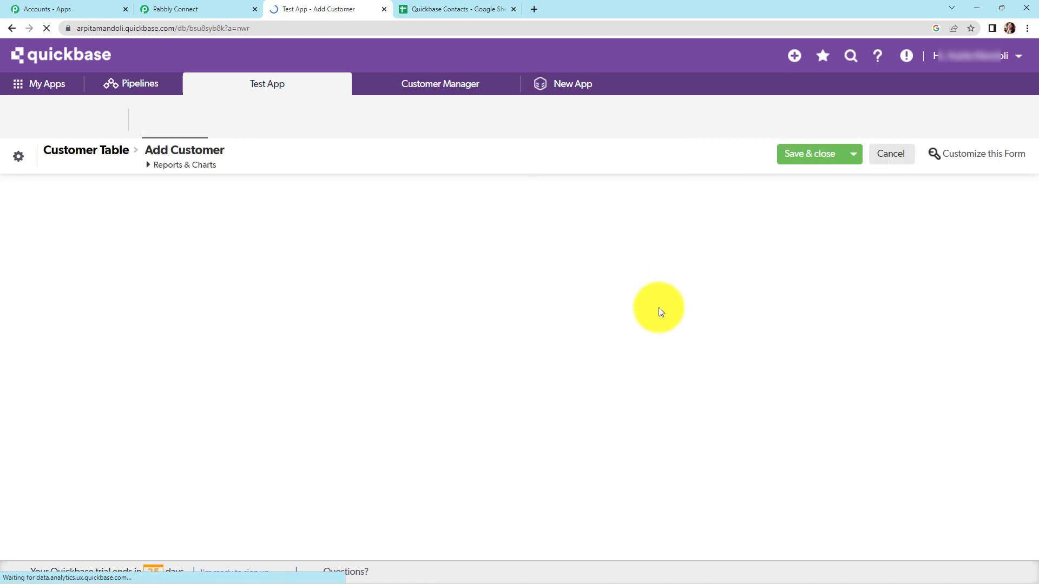
{"action": "left_click", "coordinate": [101, 195]}
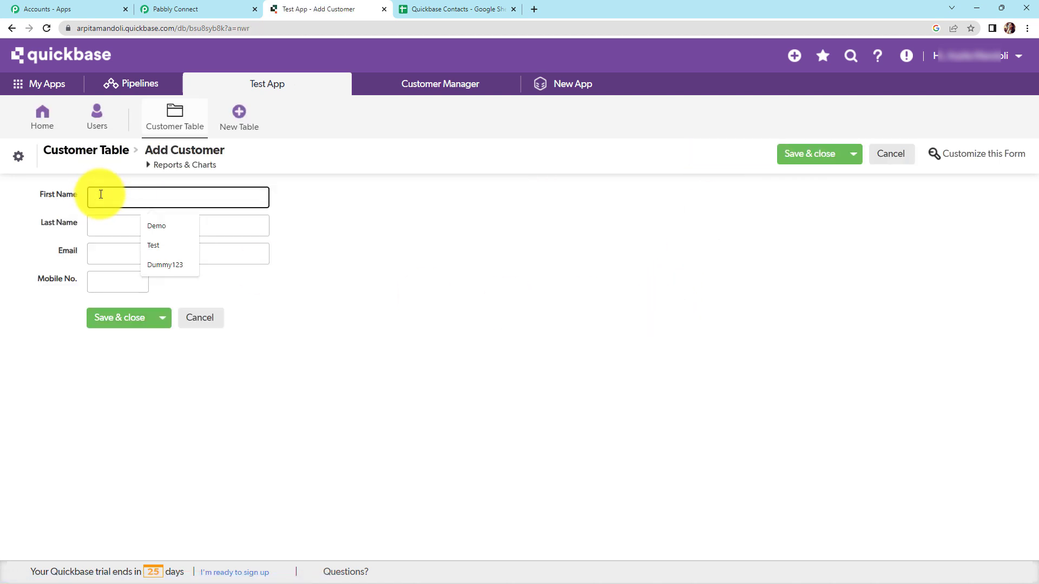
{"action": "type", "text": "New123"}
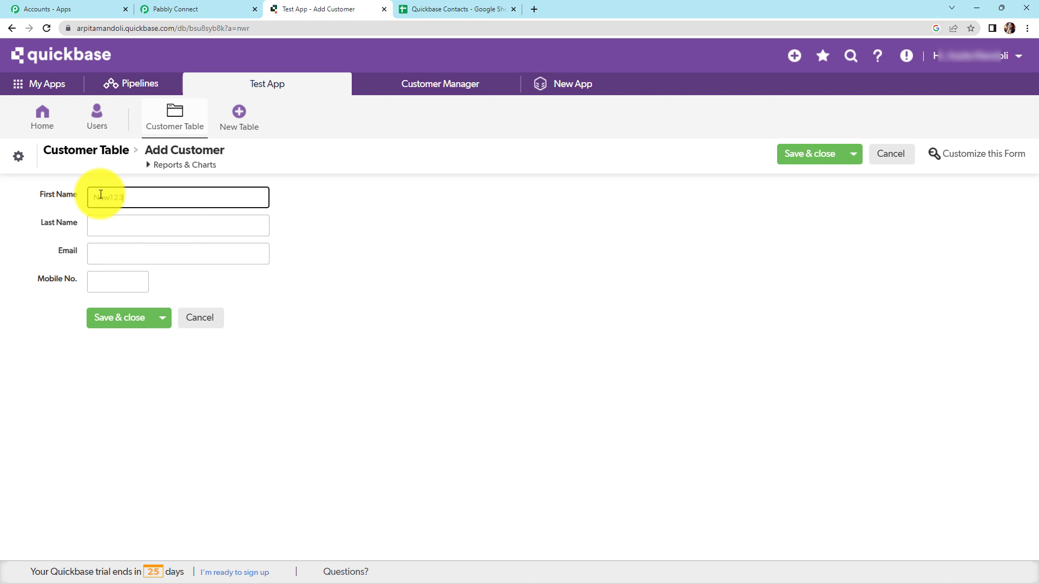
{"action": "left_click", "coordinate": [126, 226]}
{"action": "type", "text": "Us"}
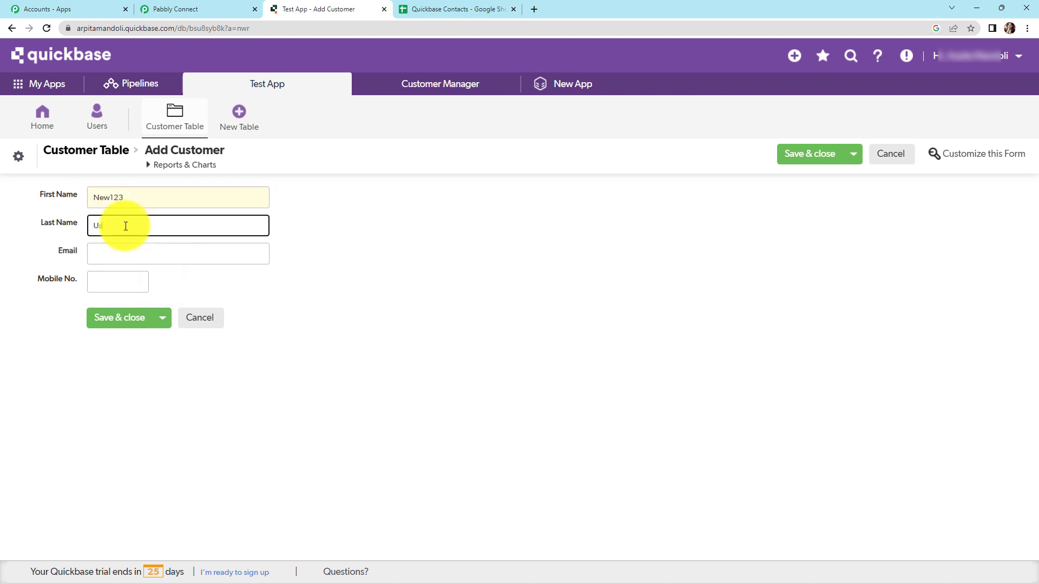
{"action": "type", "text": "er123"}
{"action": "left_click", "coordinate": [127, 254]}
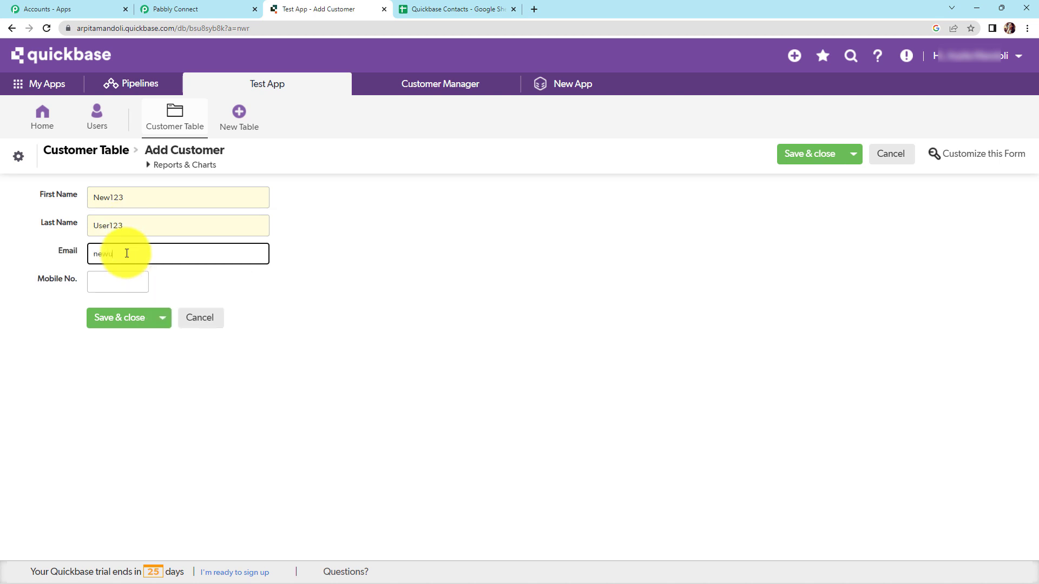
{"action": "left_click", "coordinate": [127, 279]}
{"action": "left_click", "coordinate": [131, 310]}
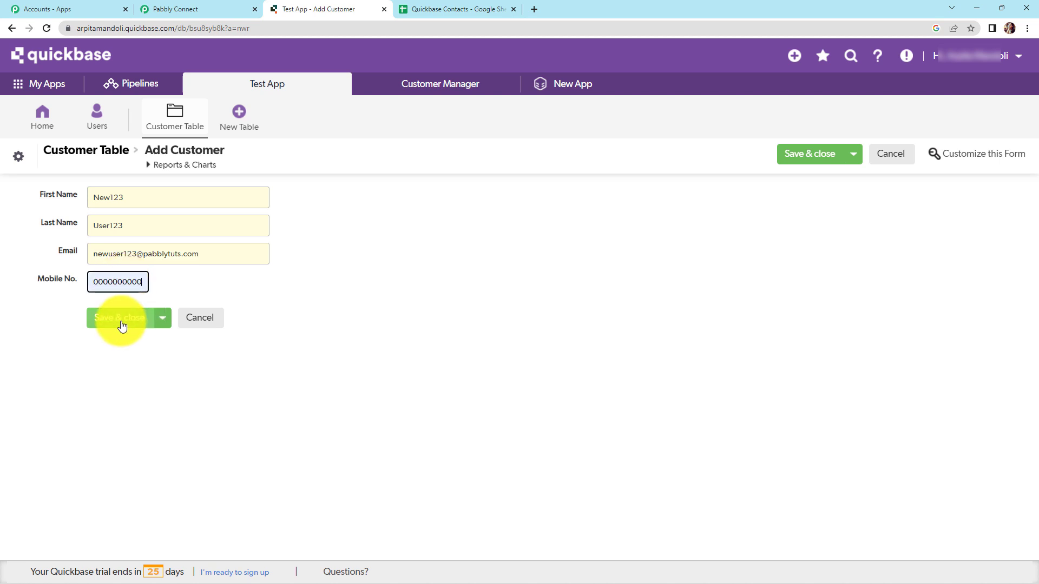
{"action": "left_click", "coordinate": [122, 324]}
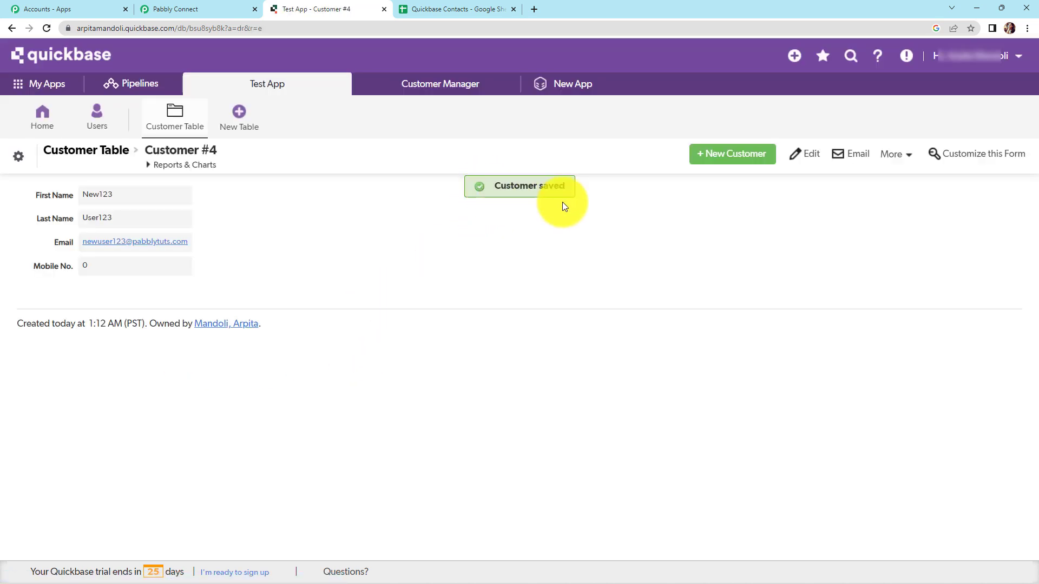
Refresh the Quickbase Contacts sheet to confirm row 3, then collapse the trigger and action steps in Pabbly Connect
{"action": "left_click", "coordinate": [434, 7]}
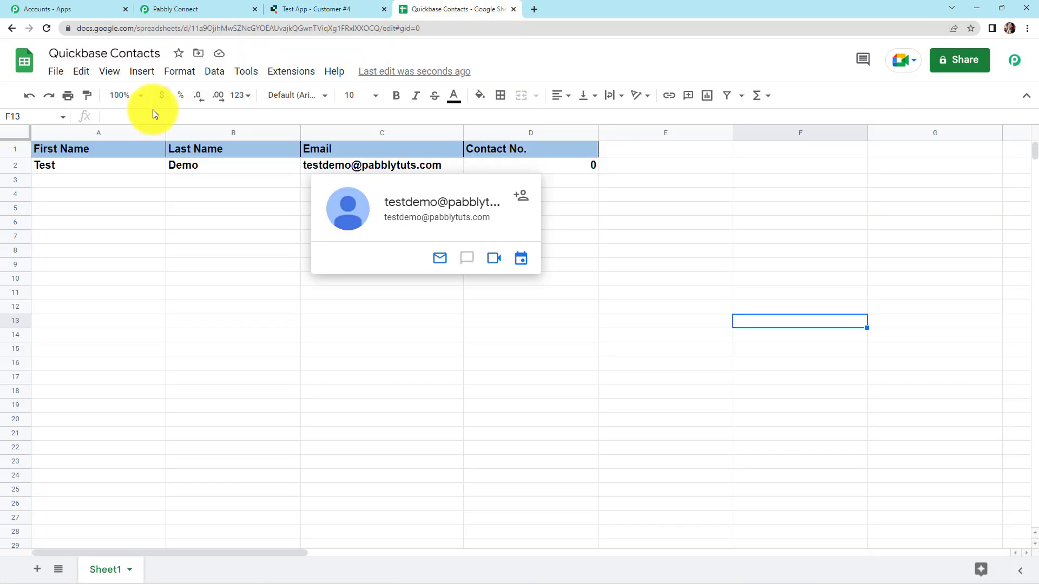
{"action": "left_click", "coordinate": [49, 29]}
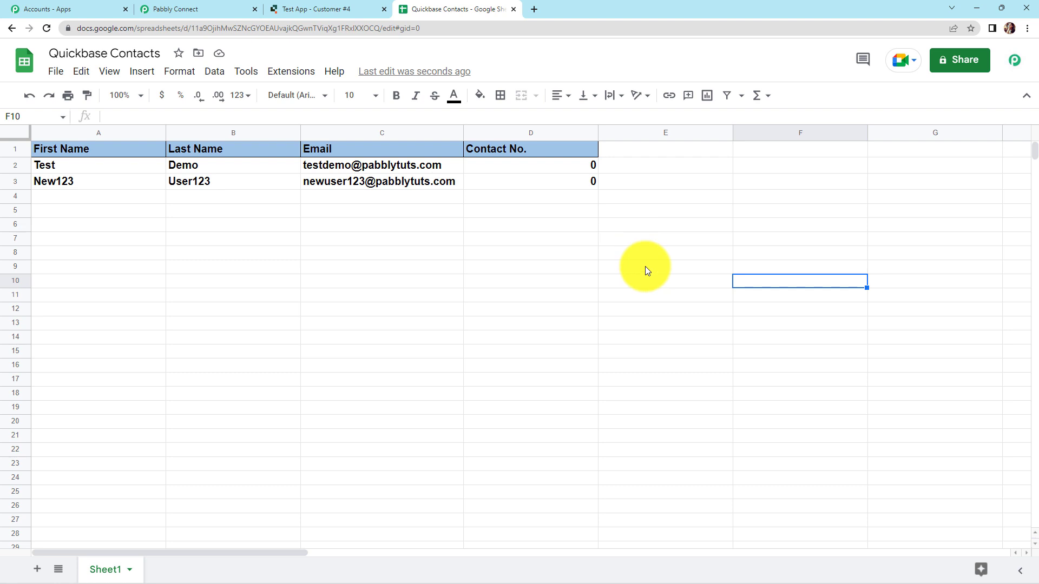
{"action": "left_click", "coordinate": [180, 12]}
{"action": "scroll", "coordinate": [942, 432], "scroll_direction": "up", "scroll_amount": 10}
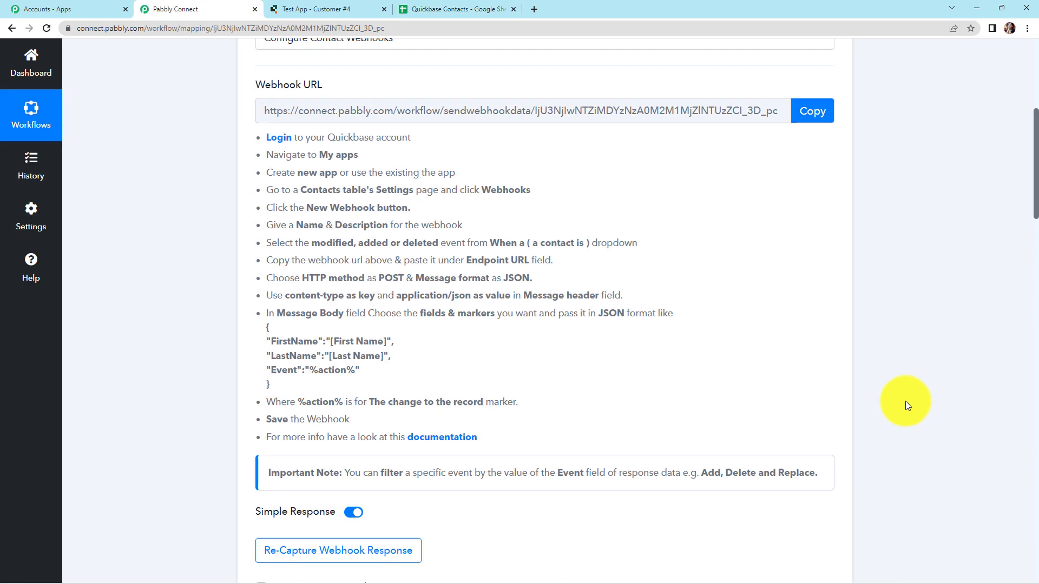
{"action": "left_click", "coordinate": [830, 231]}
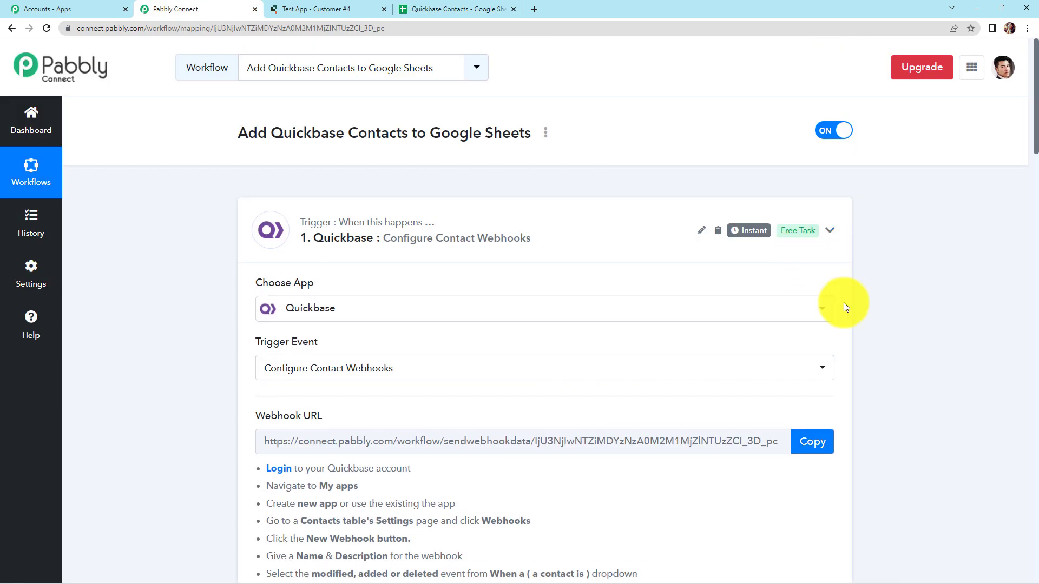
{"action": "left_click", "coordinate": [829, 353]}
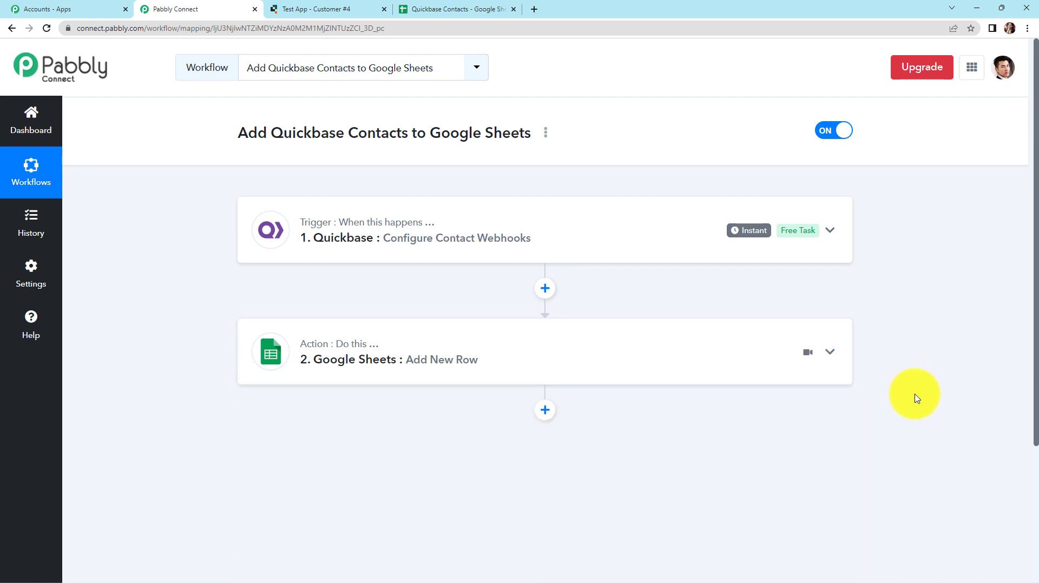